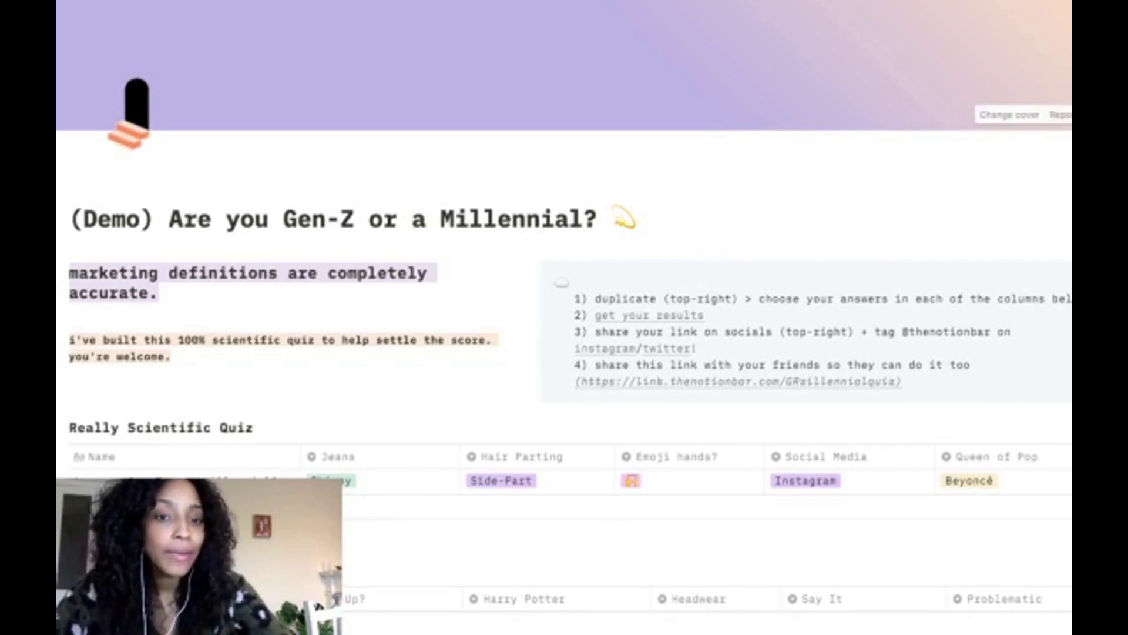
In the first Really Scientific Quiz table, answer Jeans with Skinny and set Hair Parting to Middle.
scroll(564, 318, down, 3)
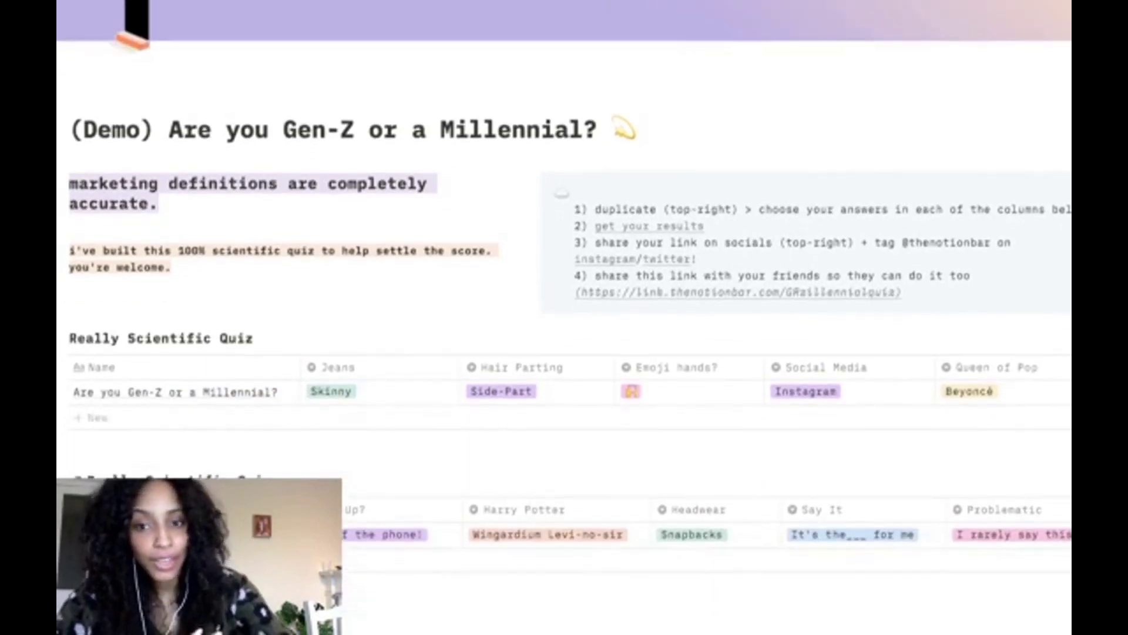
scroll(565, 326, down, 2)
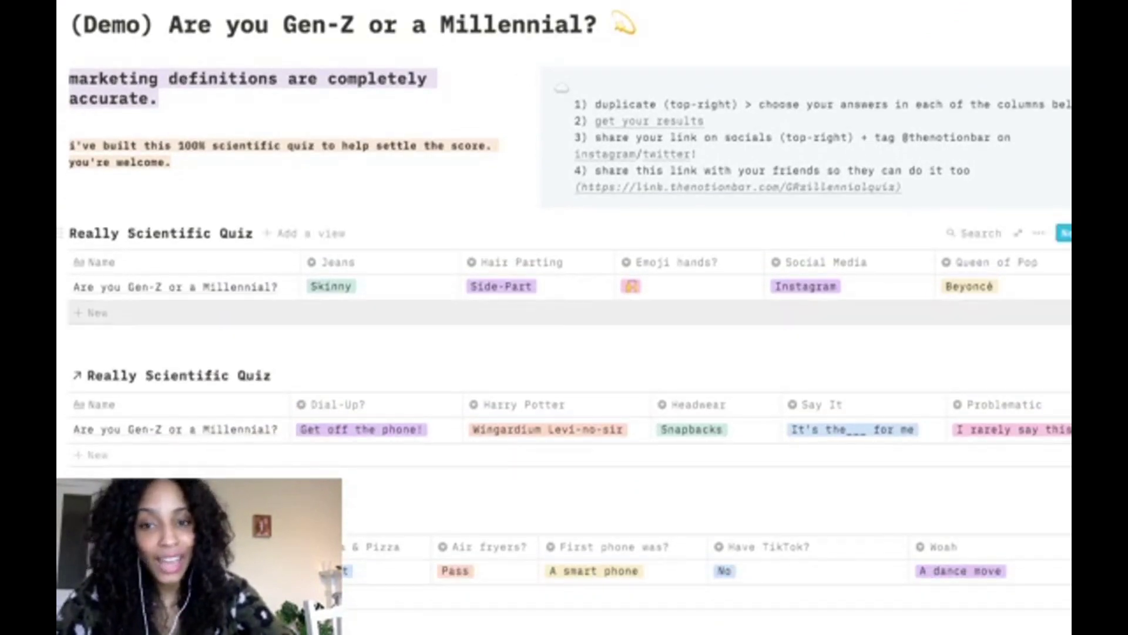
click(376, 287)
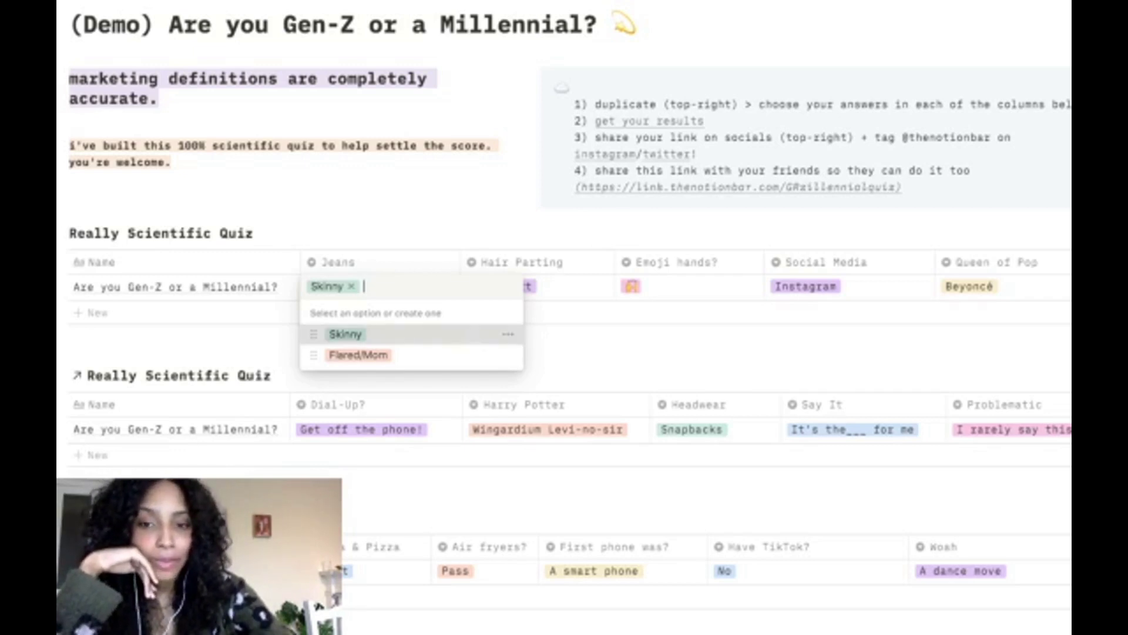
key(Escape)
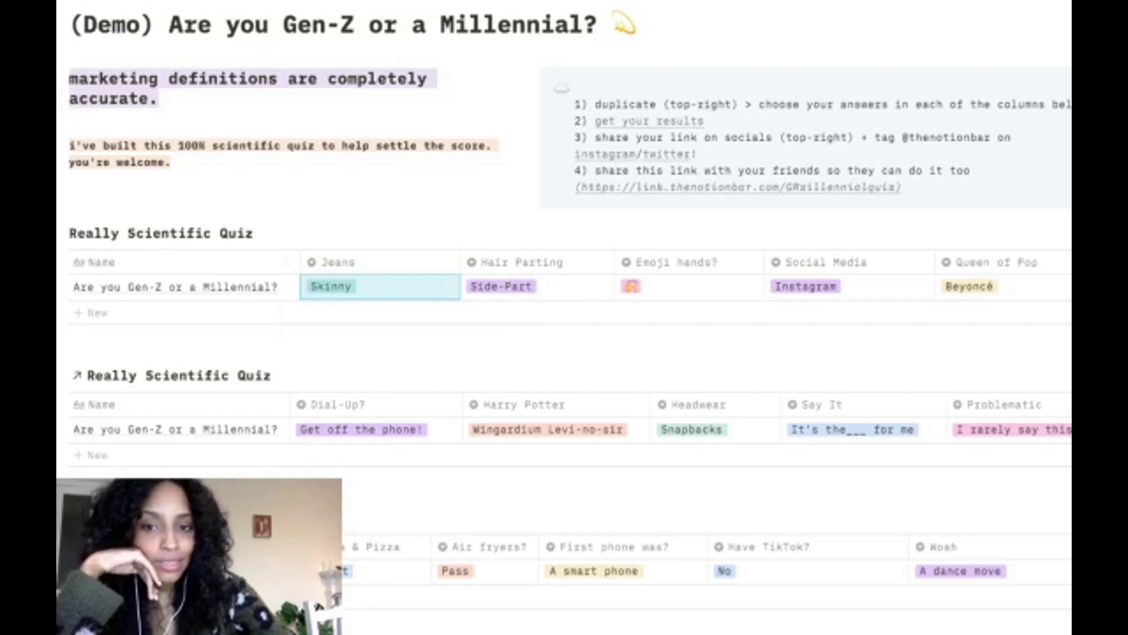
click(529, 287)
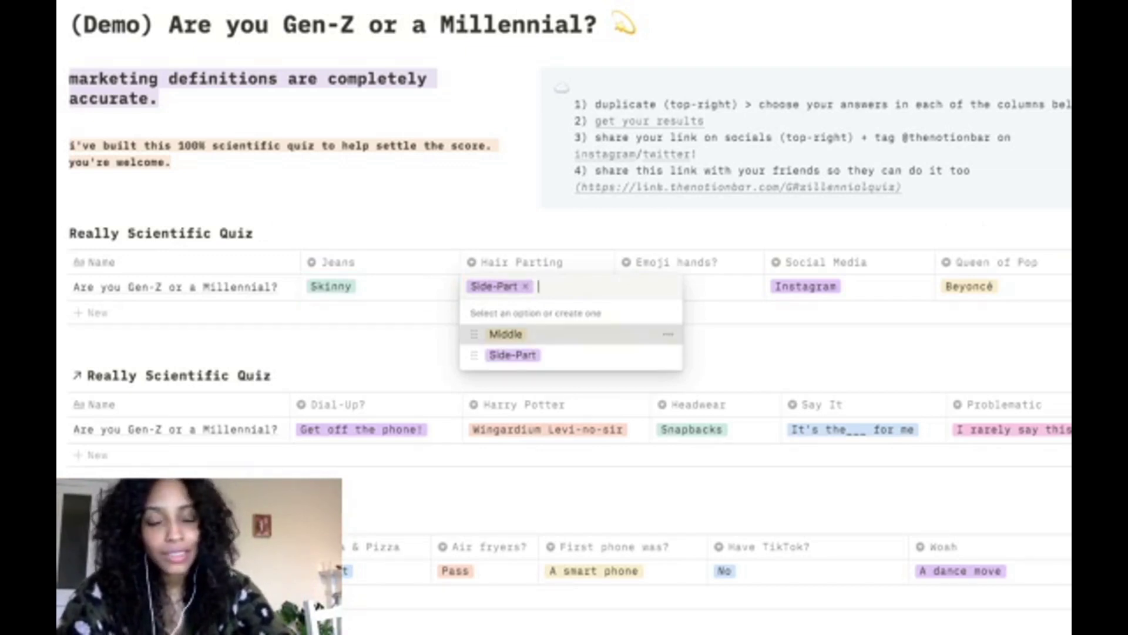
key(Return)
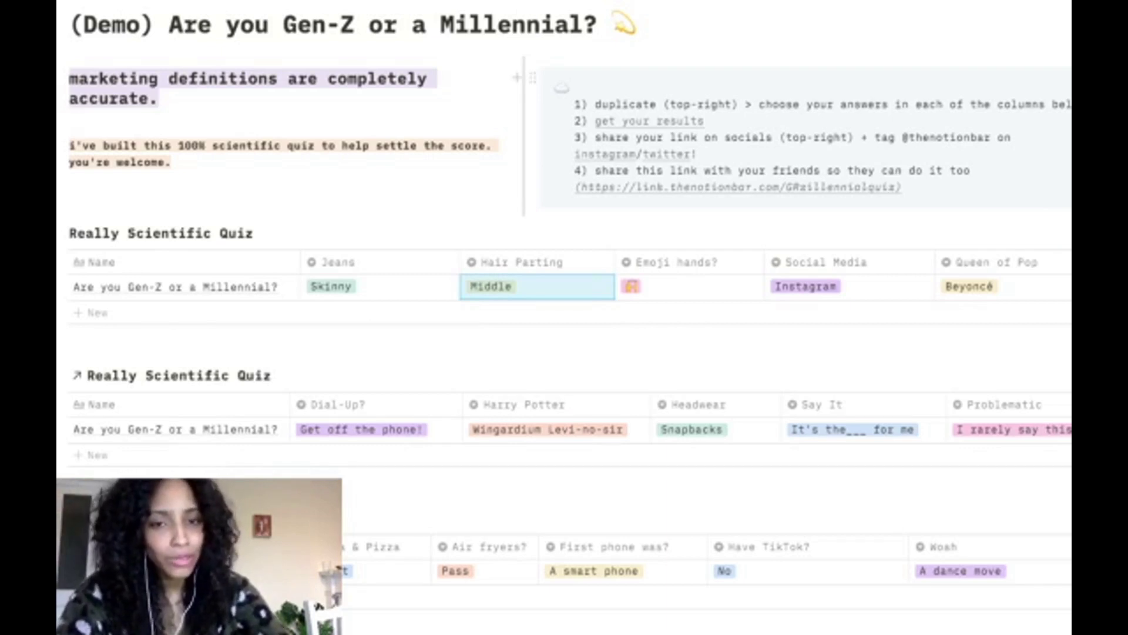
Compare the two emoji answer options for the Emoji hands? question in the first quiz table.
click(689, 287)
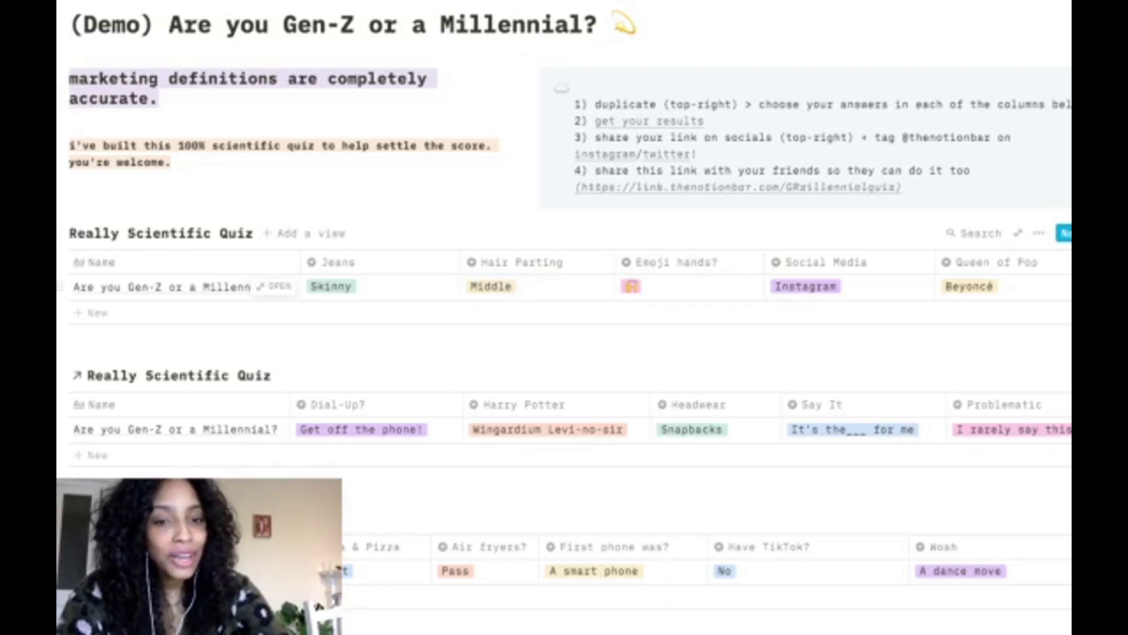
click(676, 286)
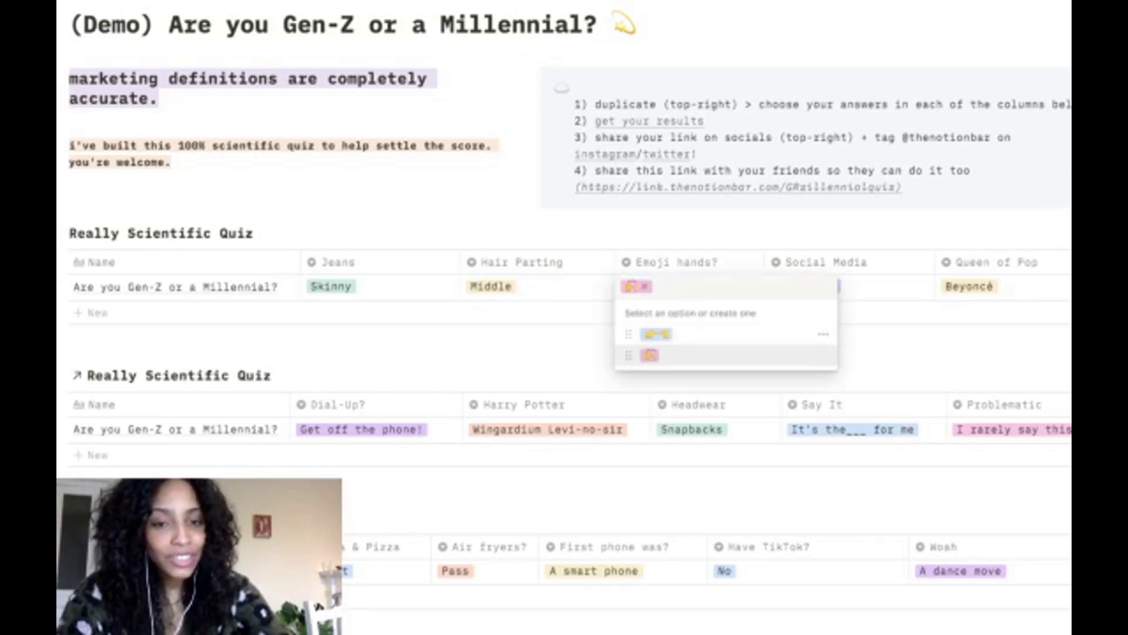
key(Up)
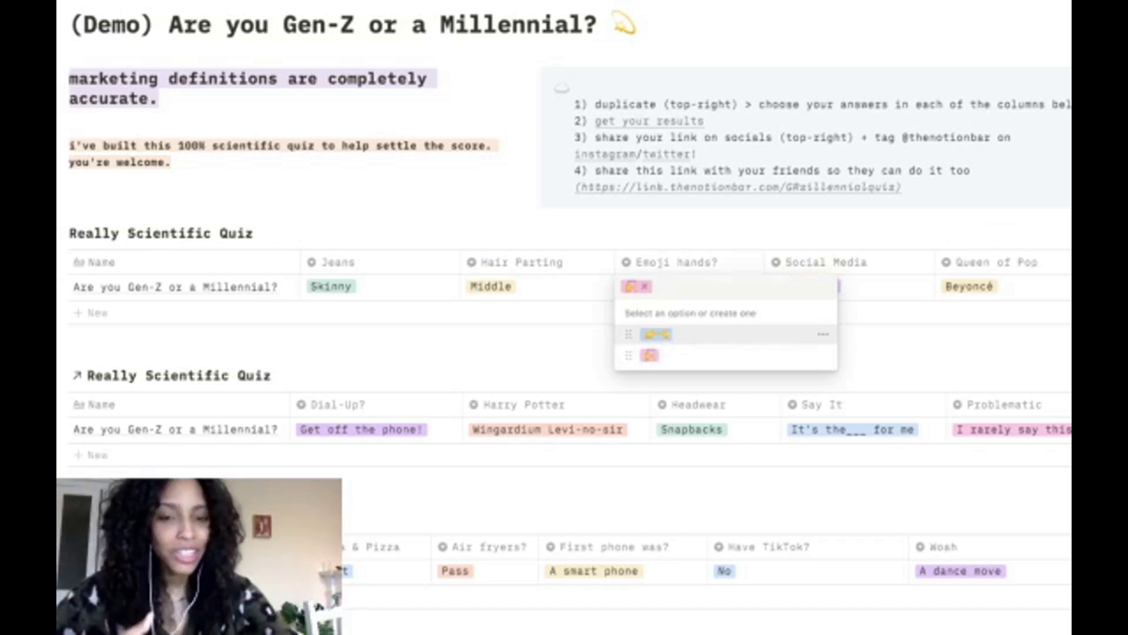
key(Down)
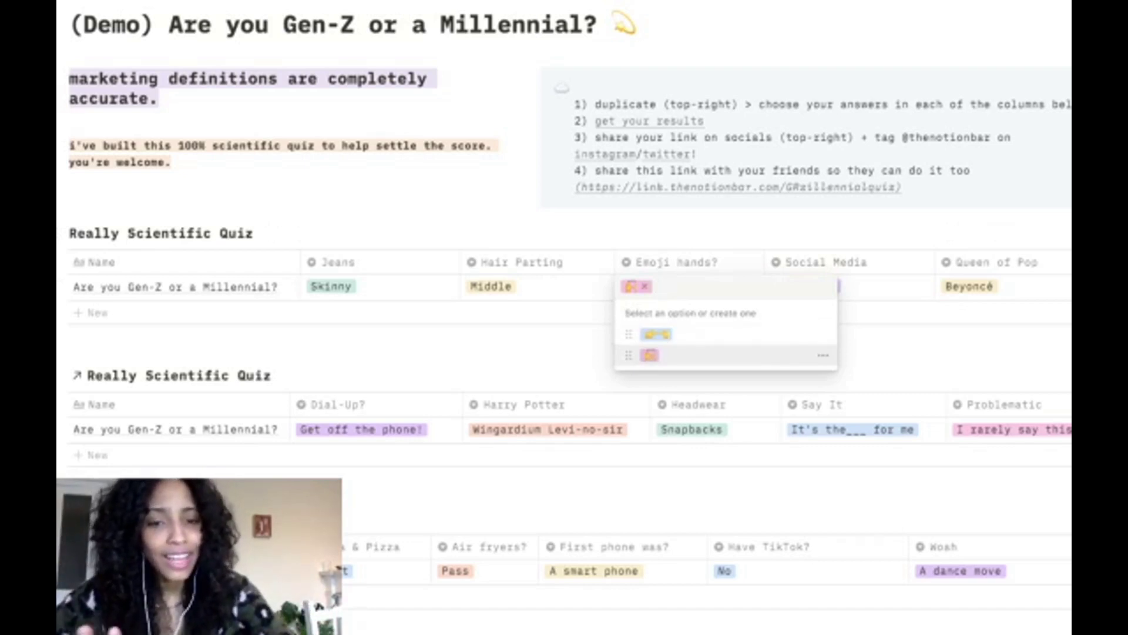
key(Escape)
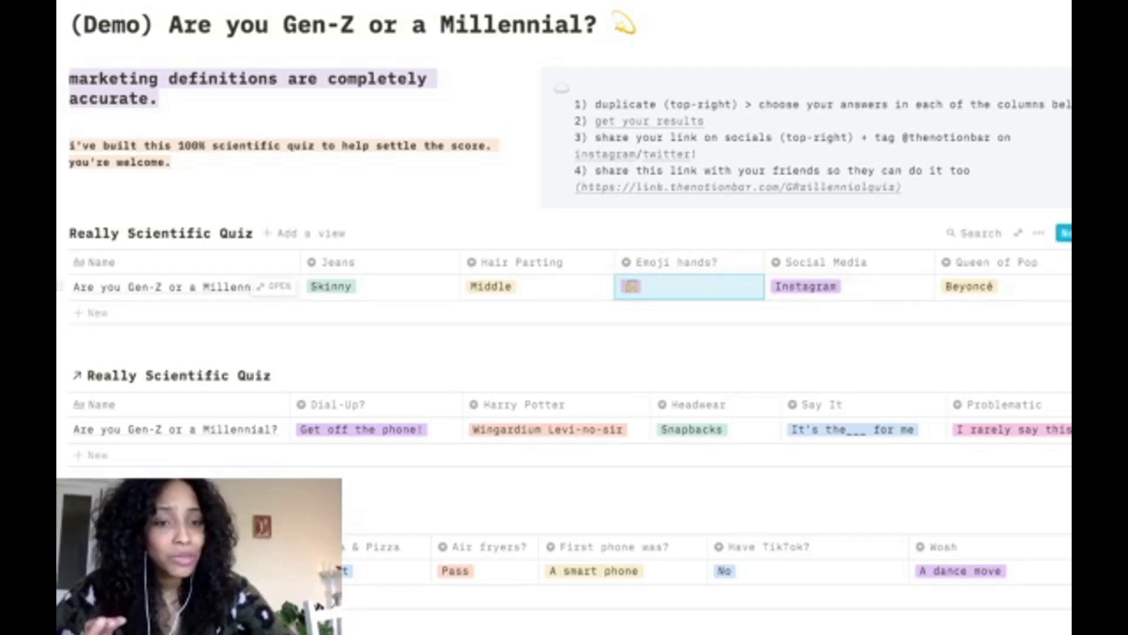
Answer the Social Media question with Instagram and the Queen of Pop question with Beyoncé.
key(Right)
key(Return)
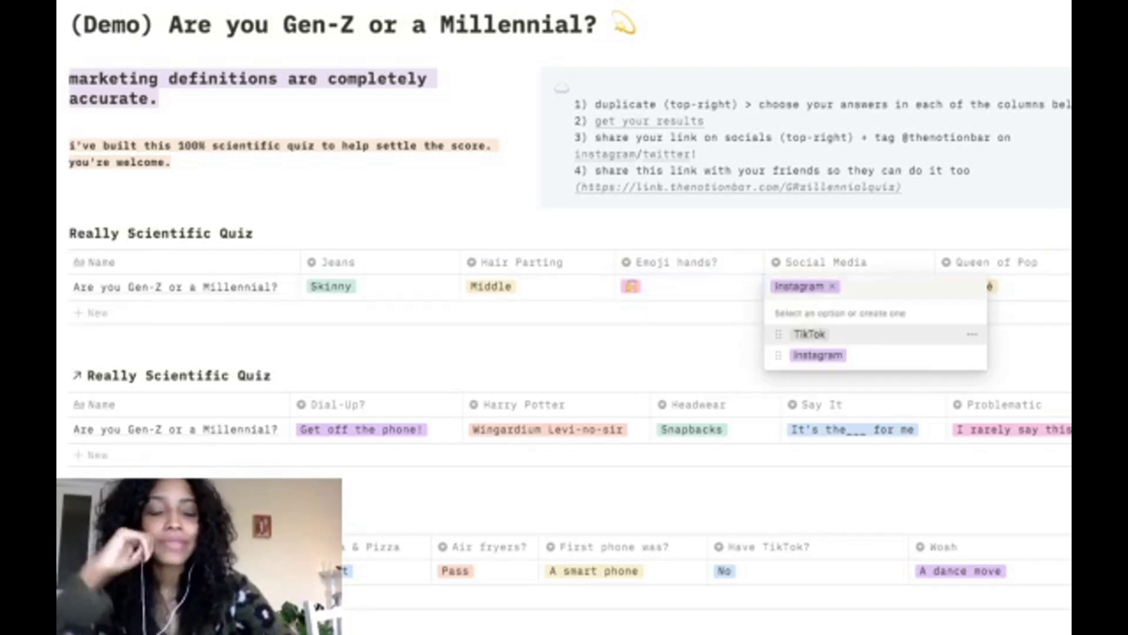
key(Down)
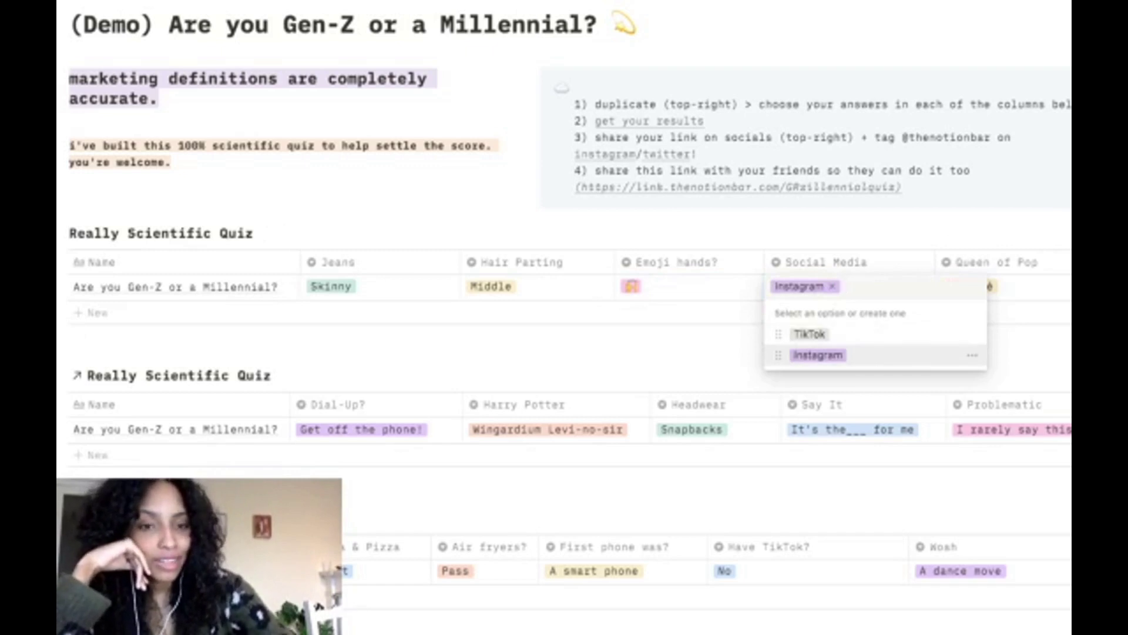
key(Return)
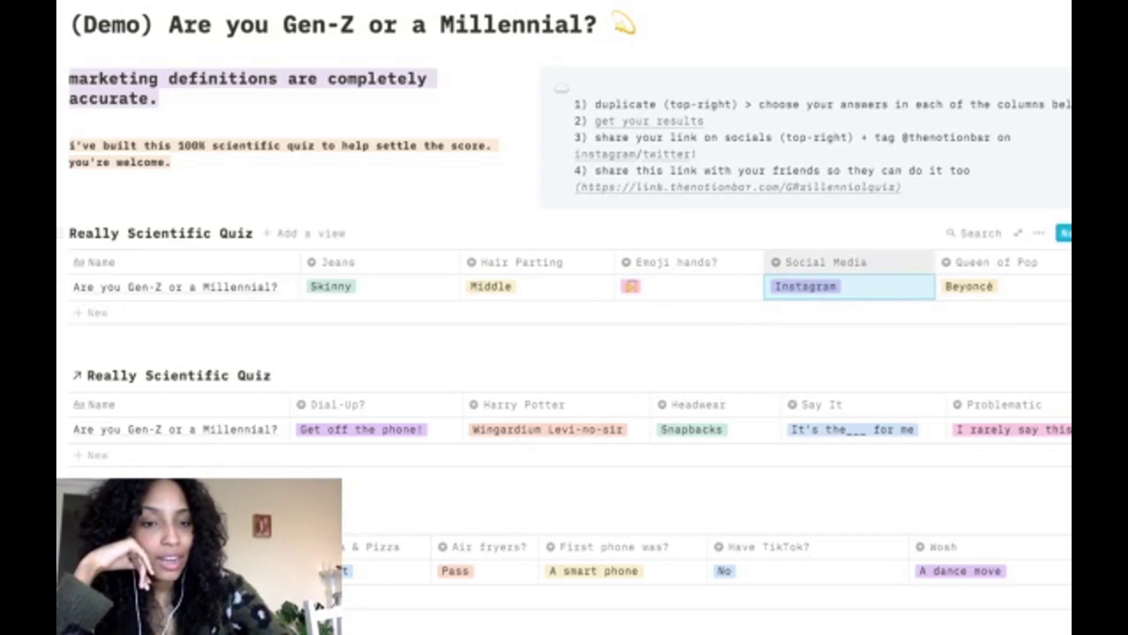
key(Escape)
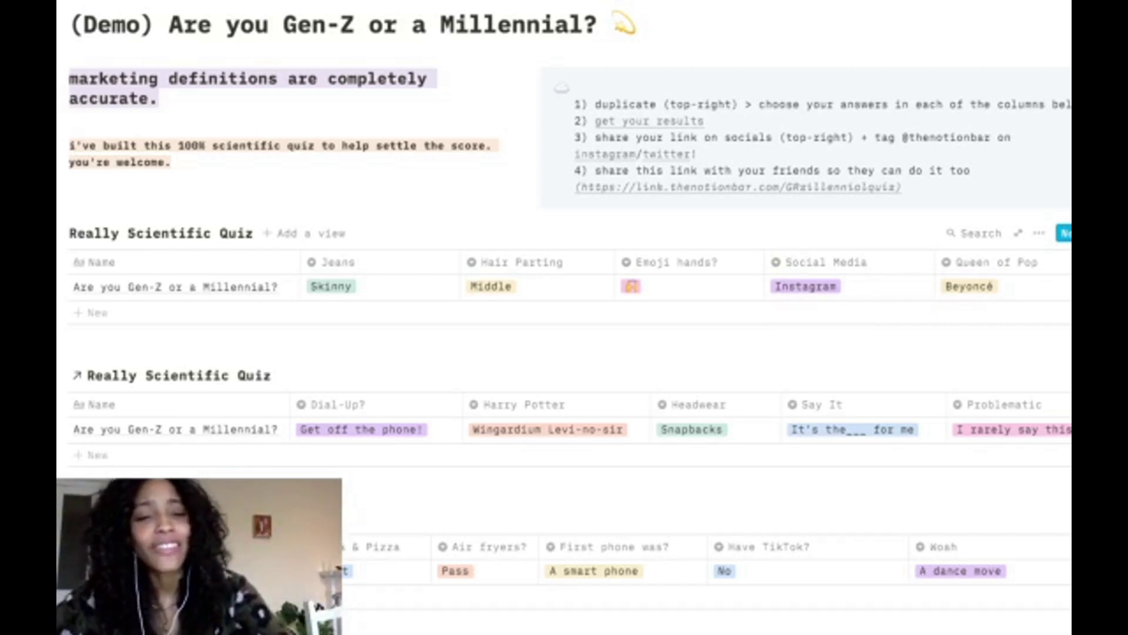
mouse_move(177, 287)
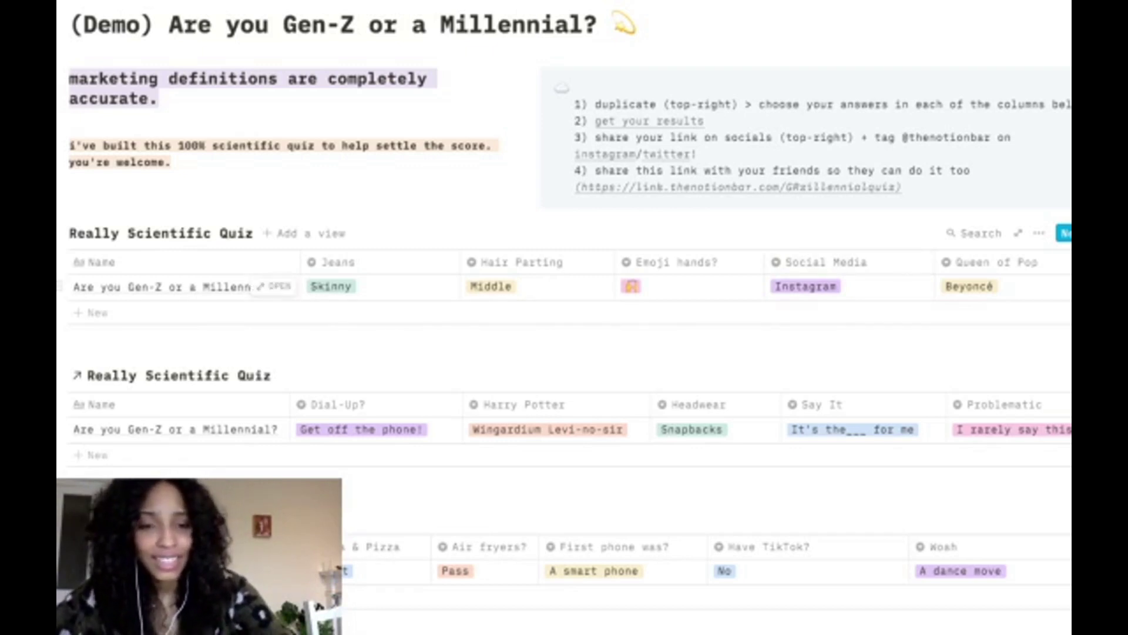
click(970, 286)
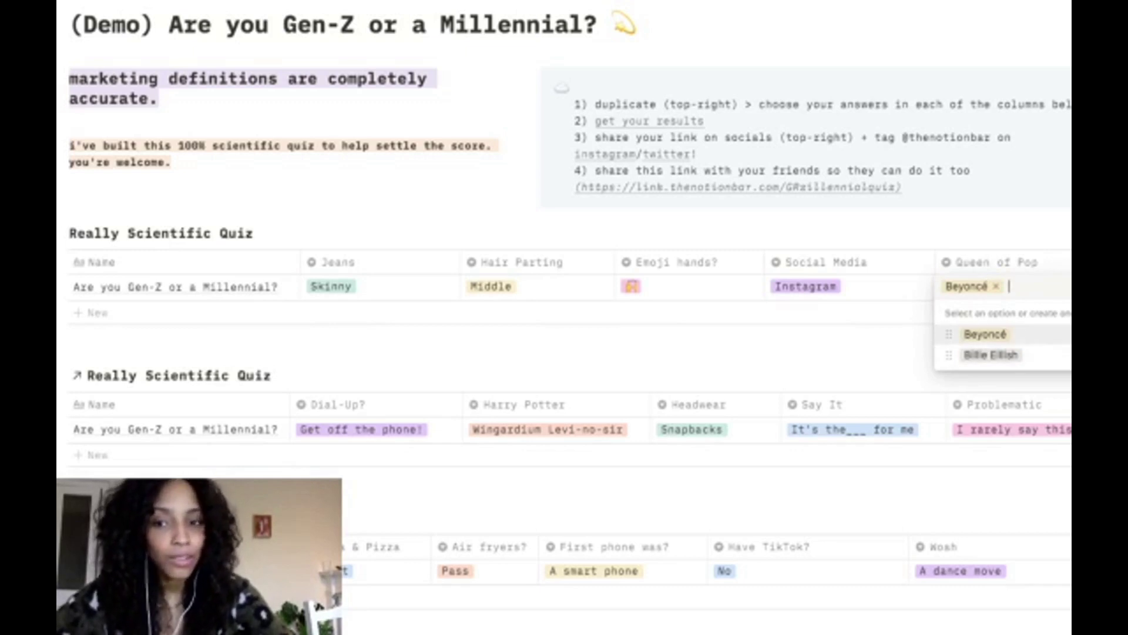
key(Escape)
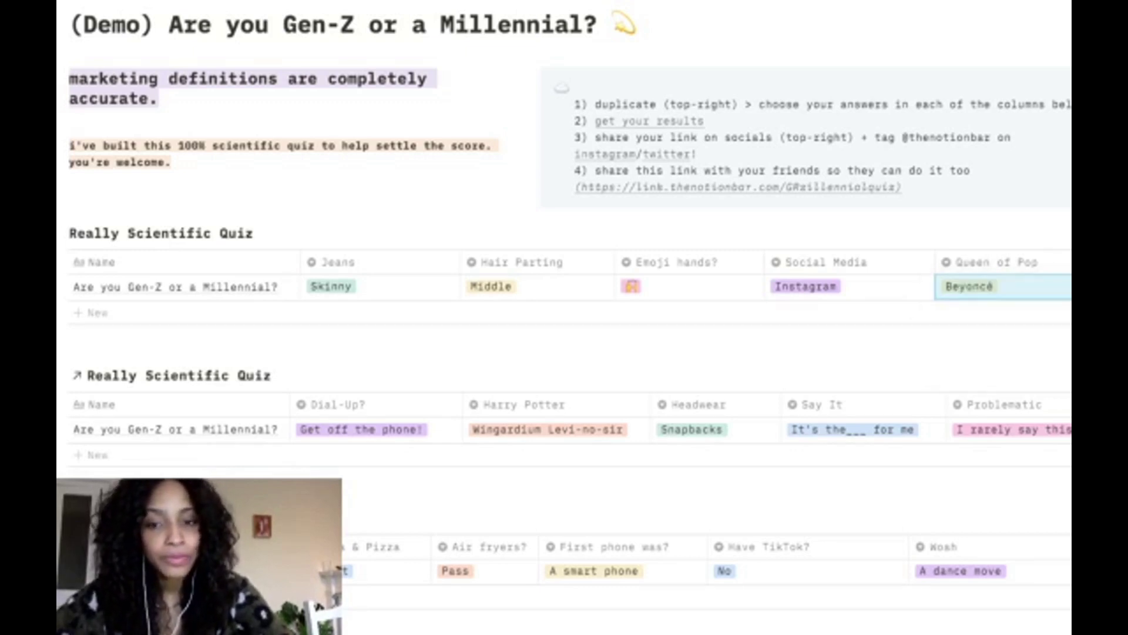
In the second quiz table, answer Dial-Up? with "Get off the phone!" and set Harry Potter to Wingardium Leviosa.
scroll(564, 317, down, 3)
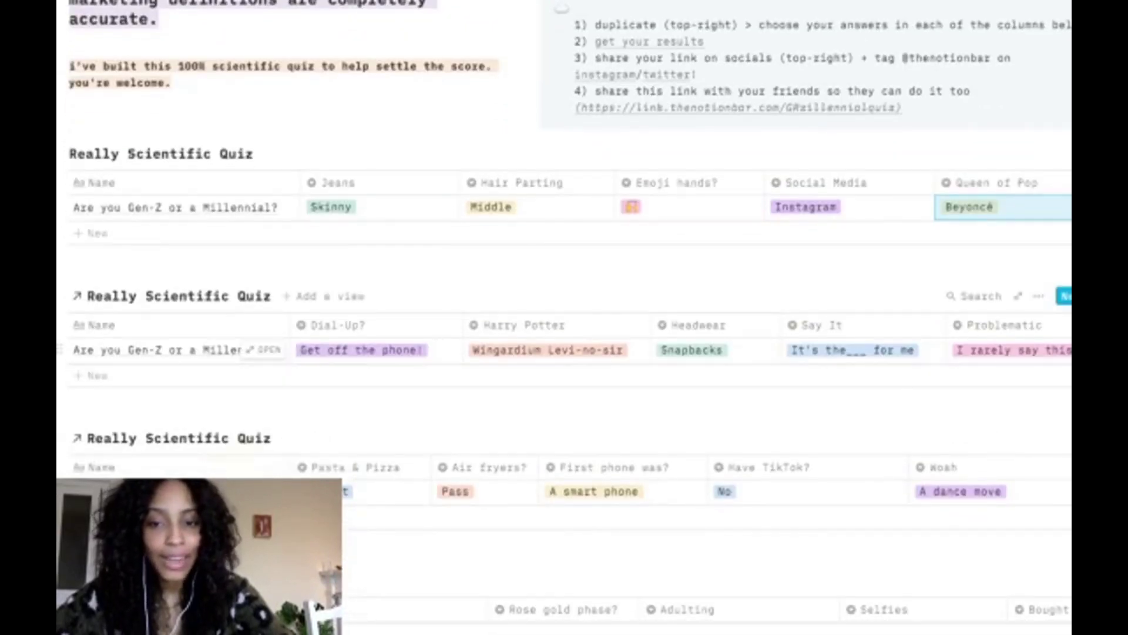
click(376, 349)
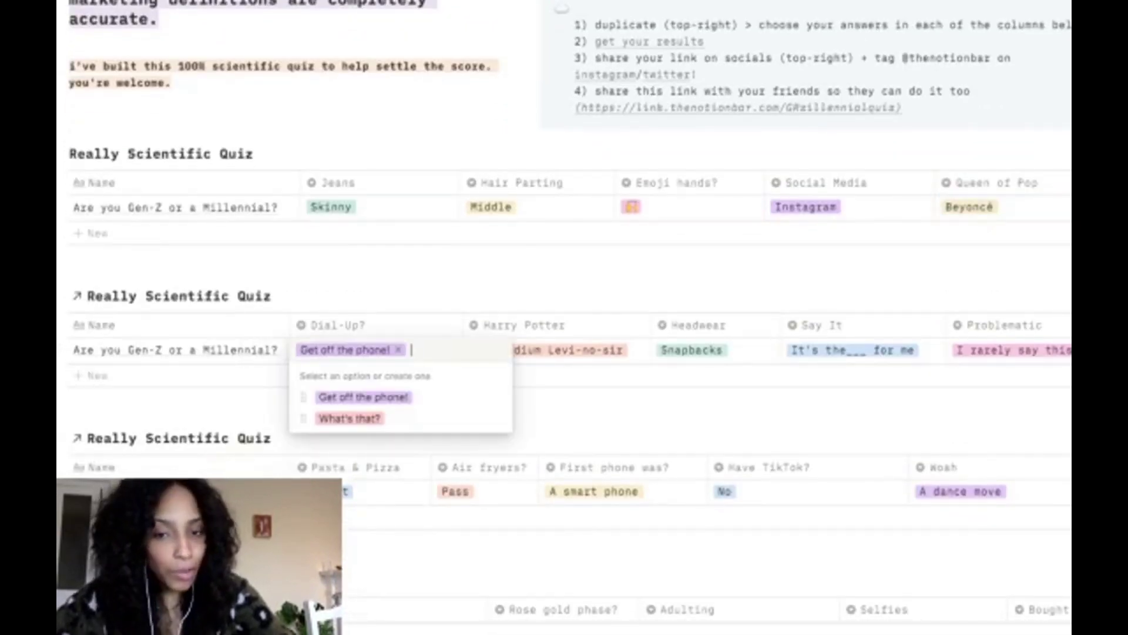
key(Escape)
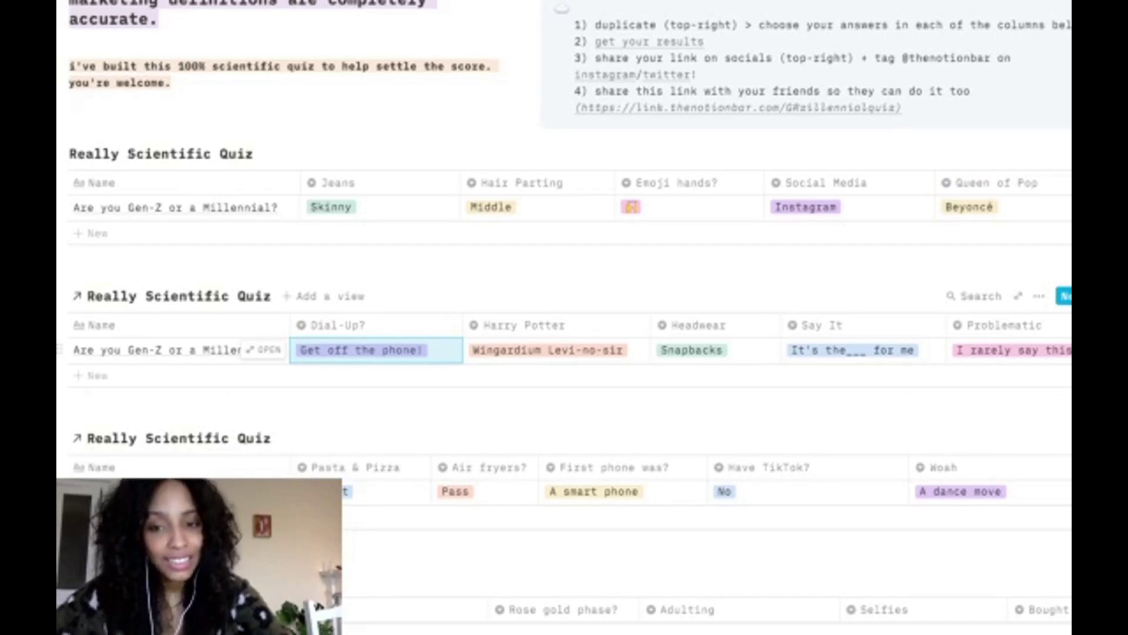
click(556, 351)
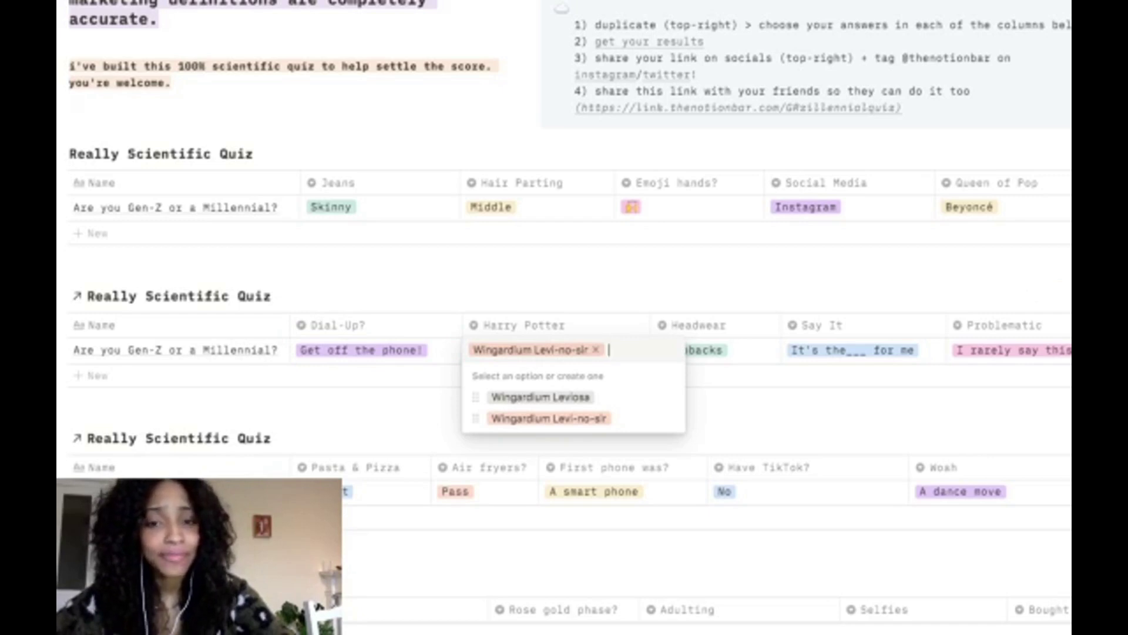
key(Down)
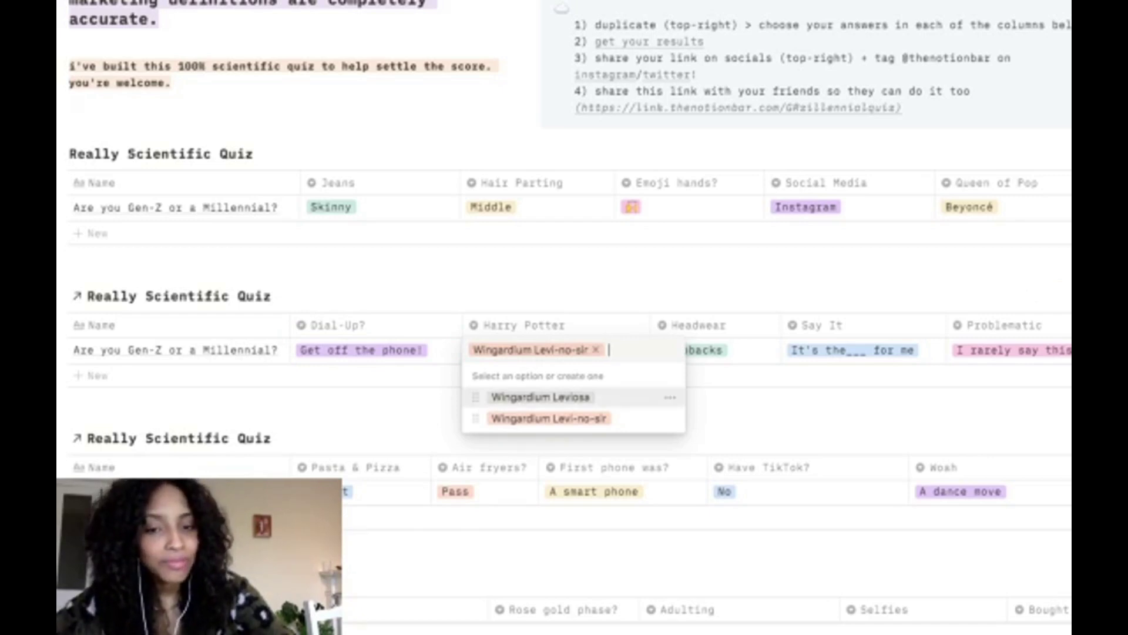
key(Return)
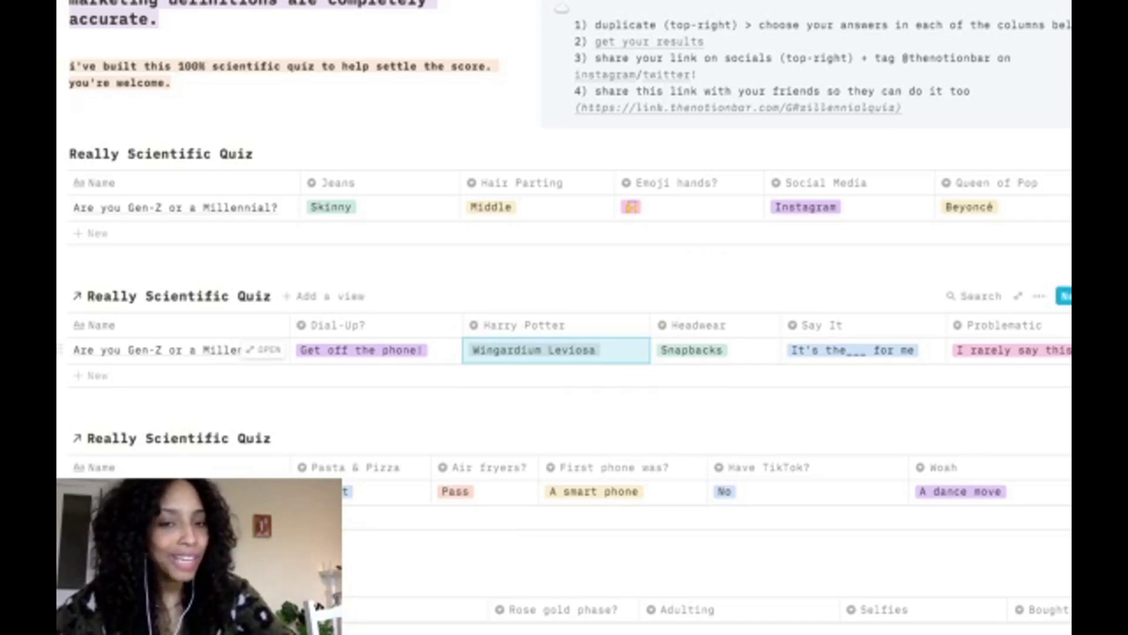
Set the Headwear answer in the second quiz table to Bucket Hats.
key(Right)
key(Return)
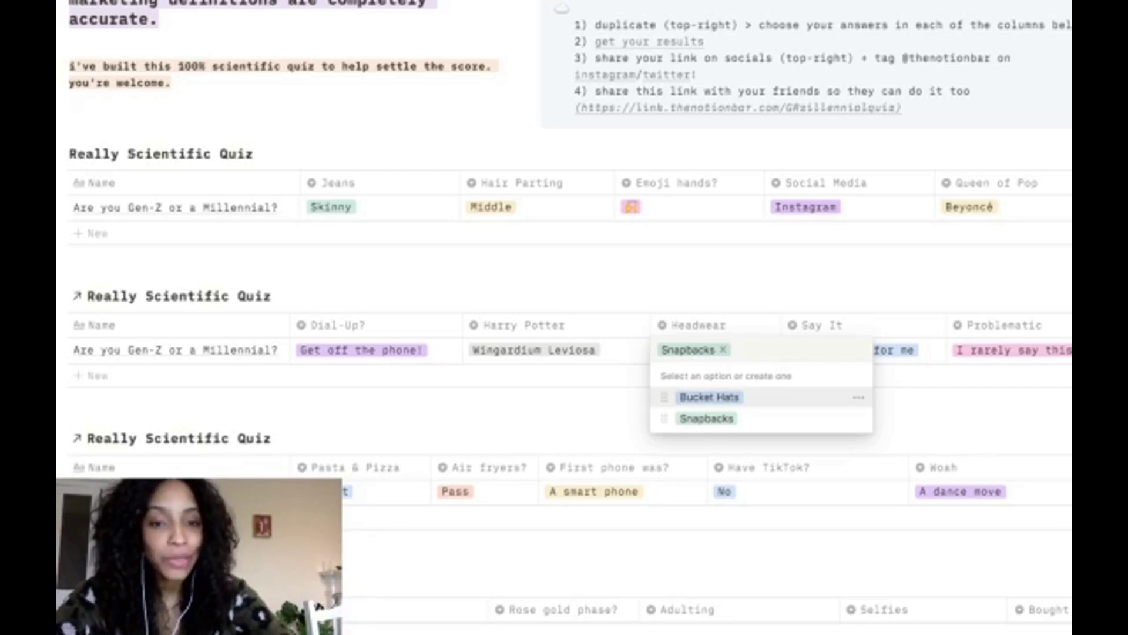
click(710, 397)
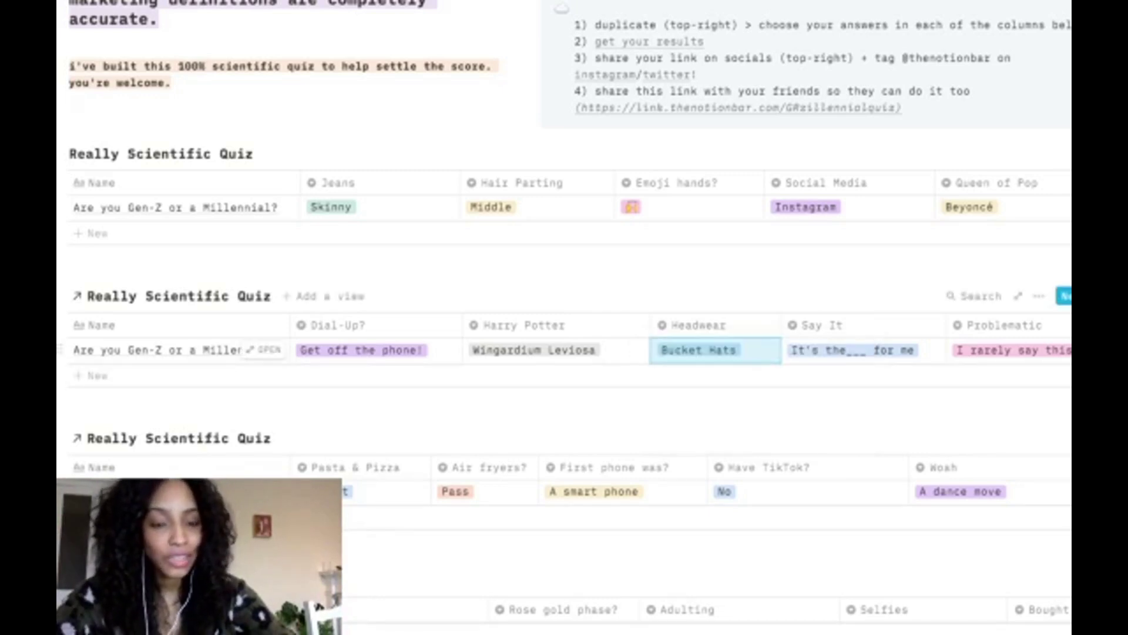
Answer the Say It question with "It's the___ for me" and set Problematic to "I say this a lot".
click(853, 350)
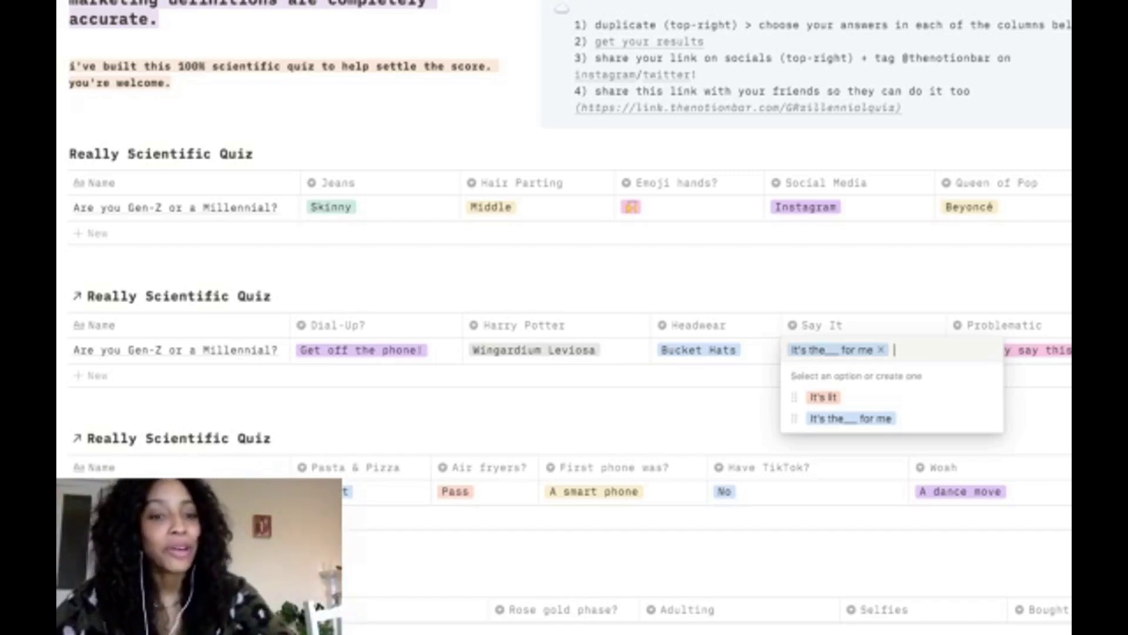
key(Escape)
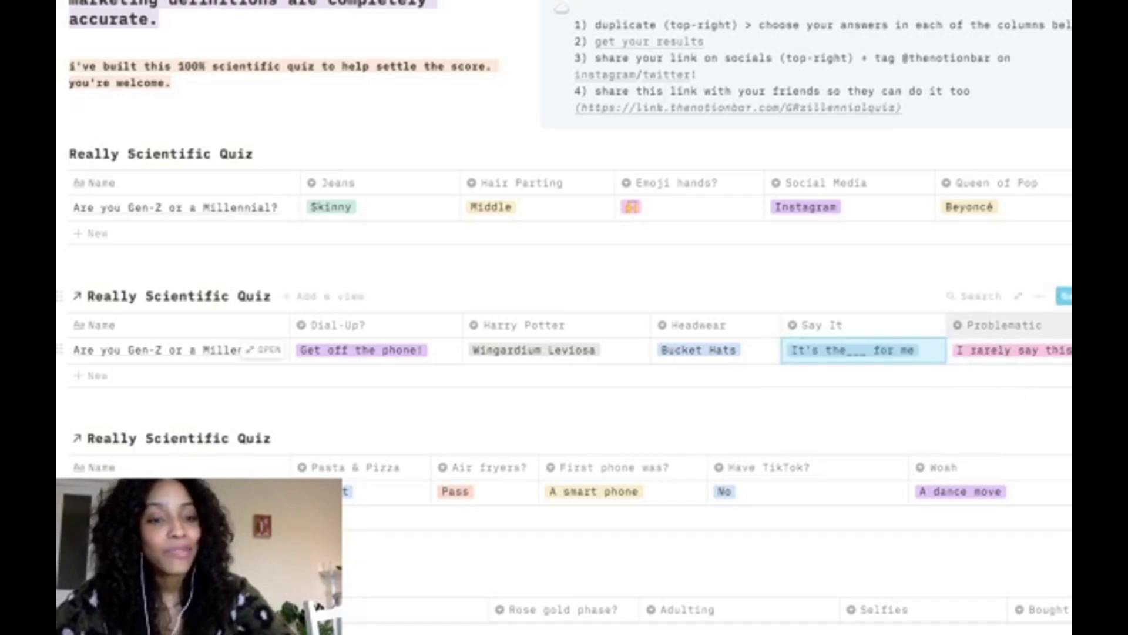
click(1012, 350)
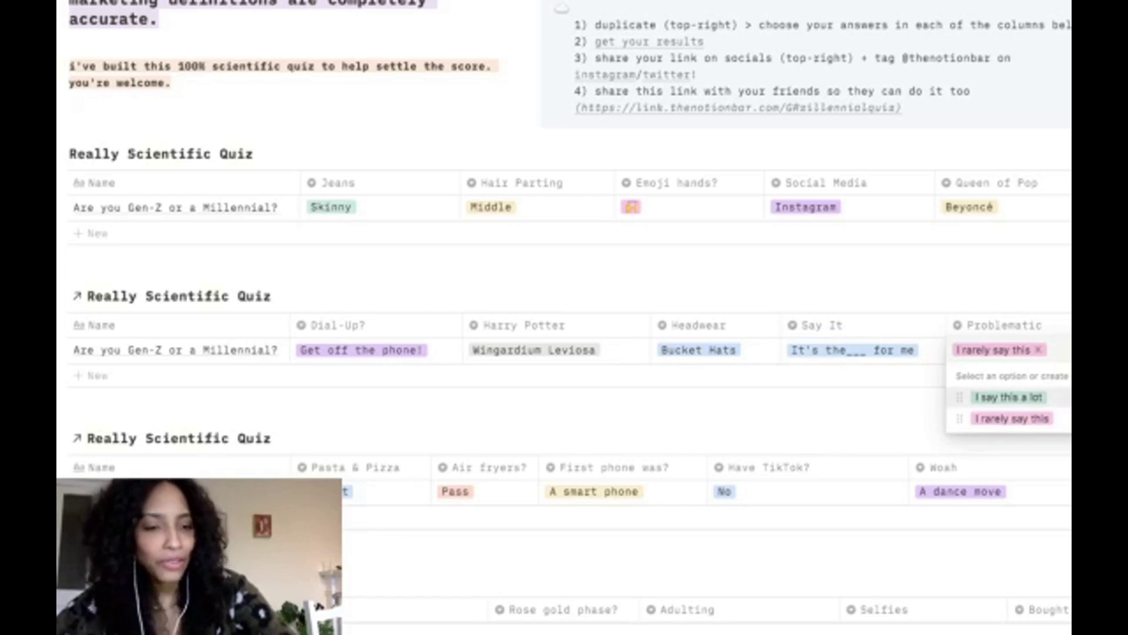
click(1008, 398)
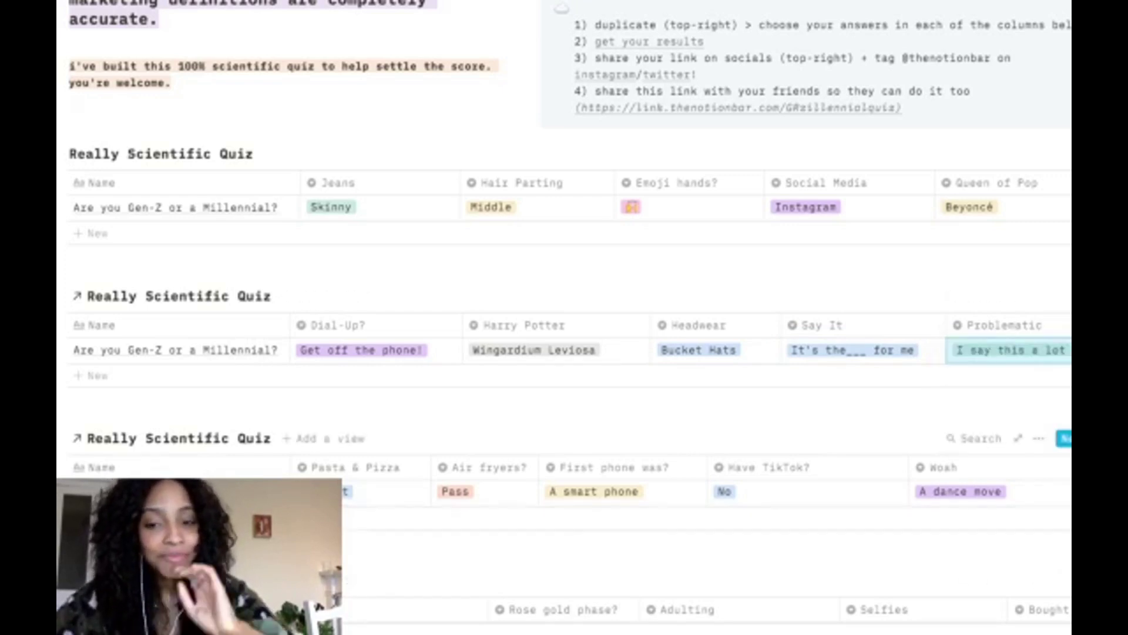
In the third quiz table, answer Pasta & Pizza with the first option and Air fryers? with Pass.
click(382, 492)
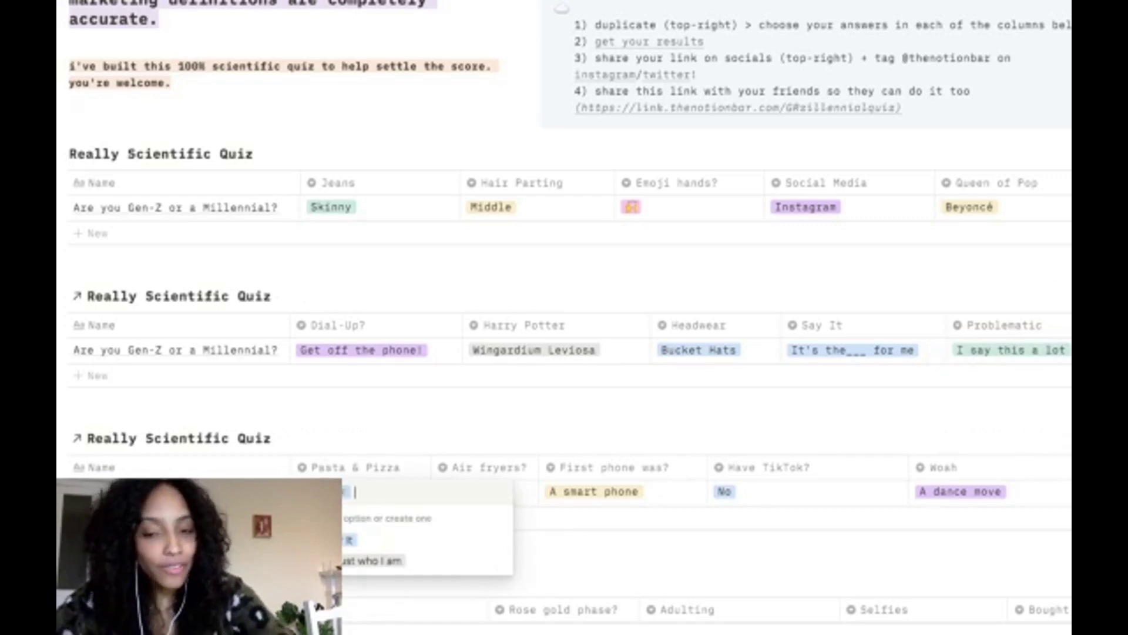
click(353, 540)
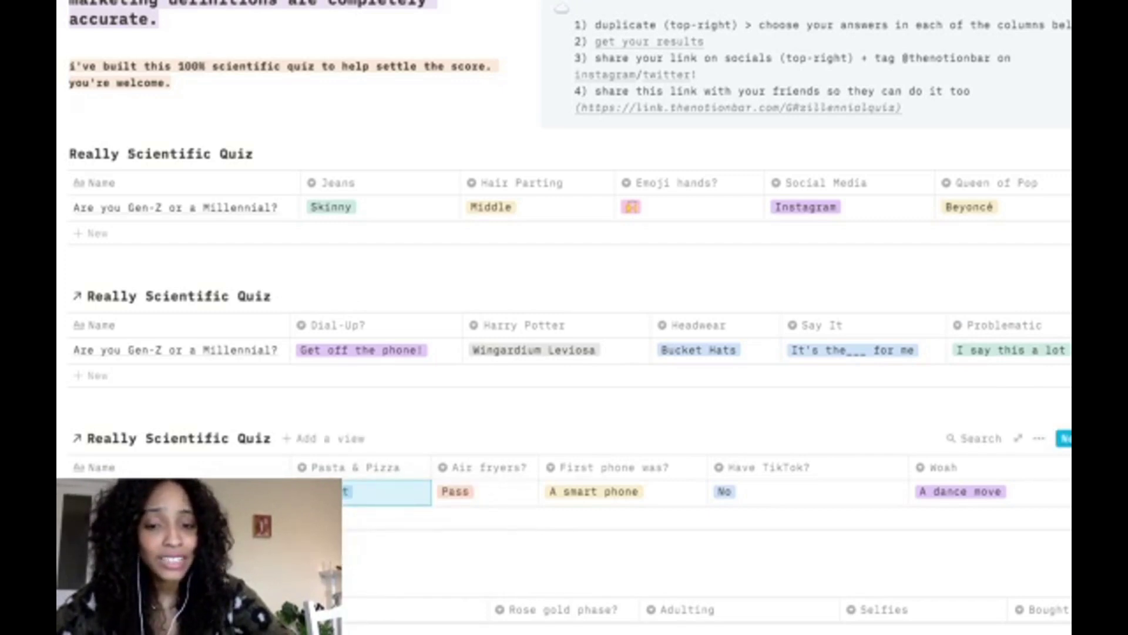
click(470, 491)
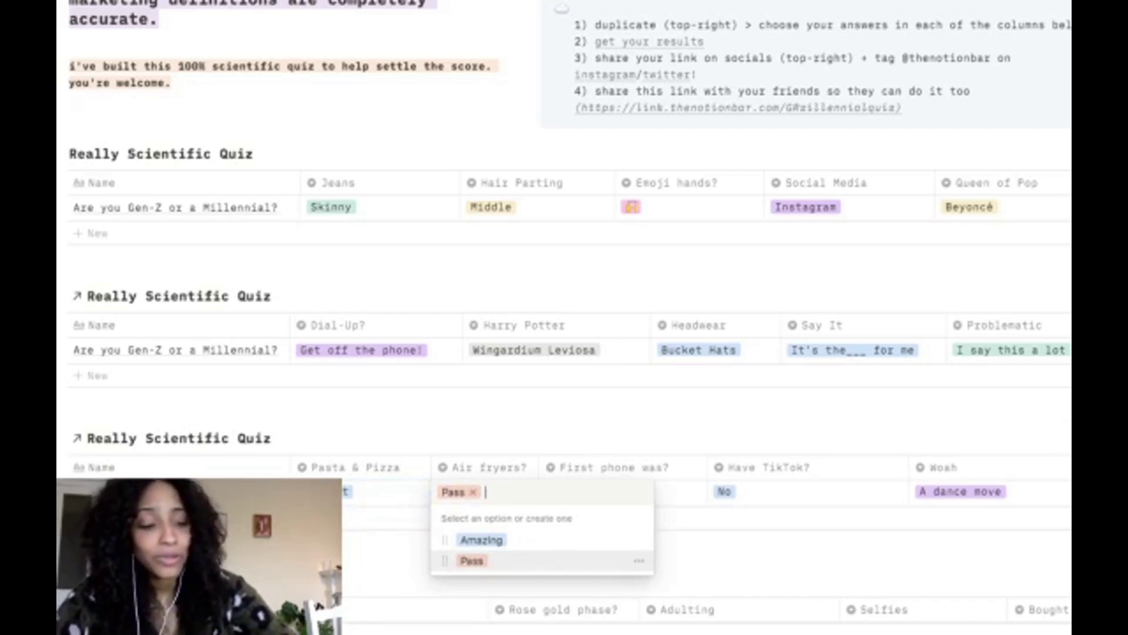
key(Escape)
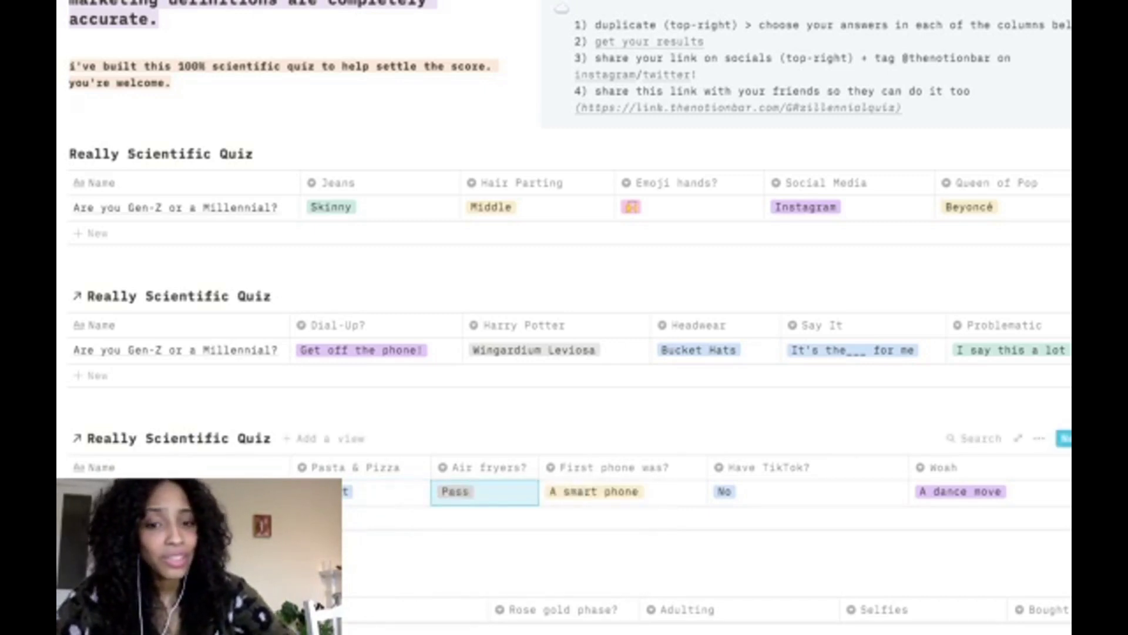
click(492, 542)
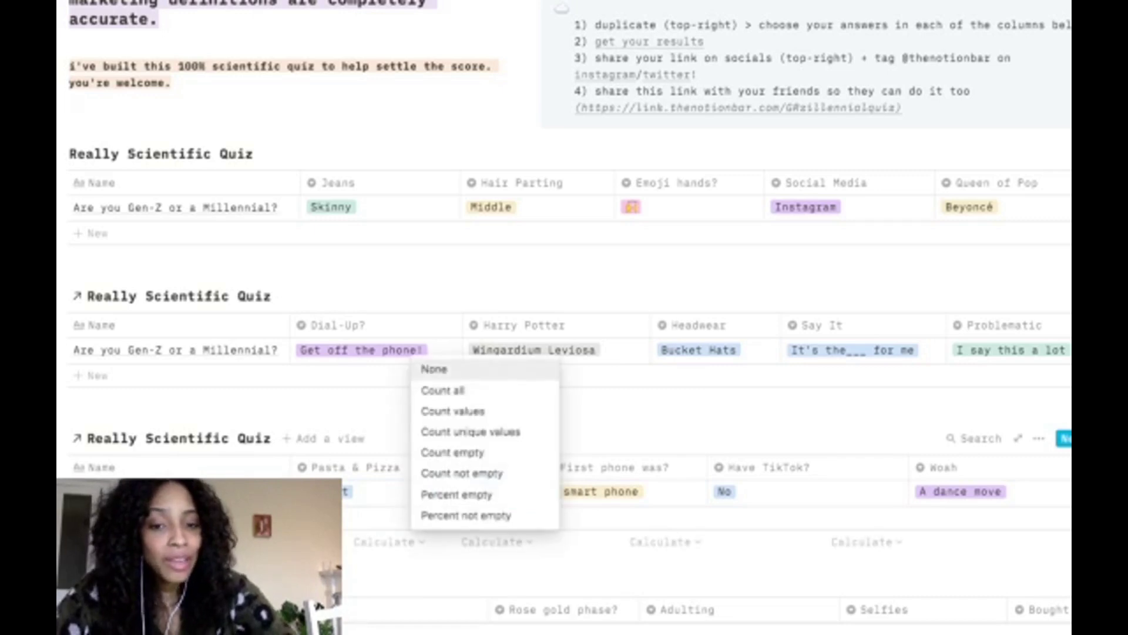
In the third quiz table, set First phone was? to "A flip/brick phone" and Have TikTok? to Yes.
click(595, 492)
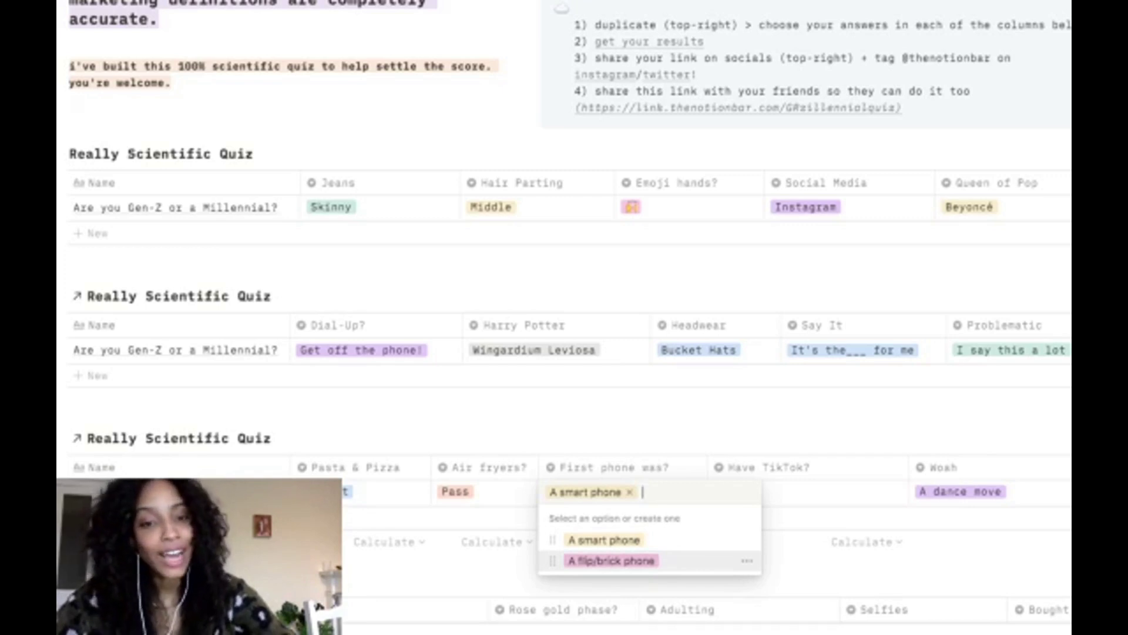
click(611, 560)
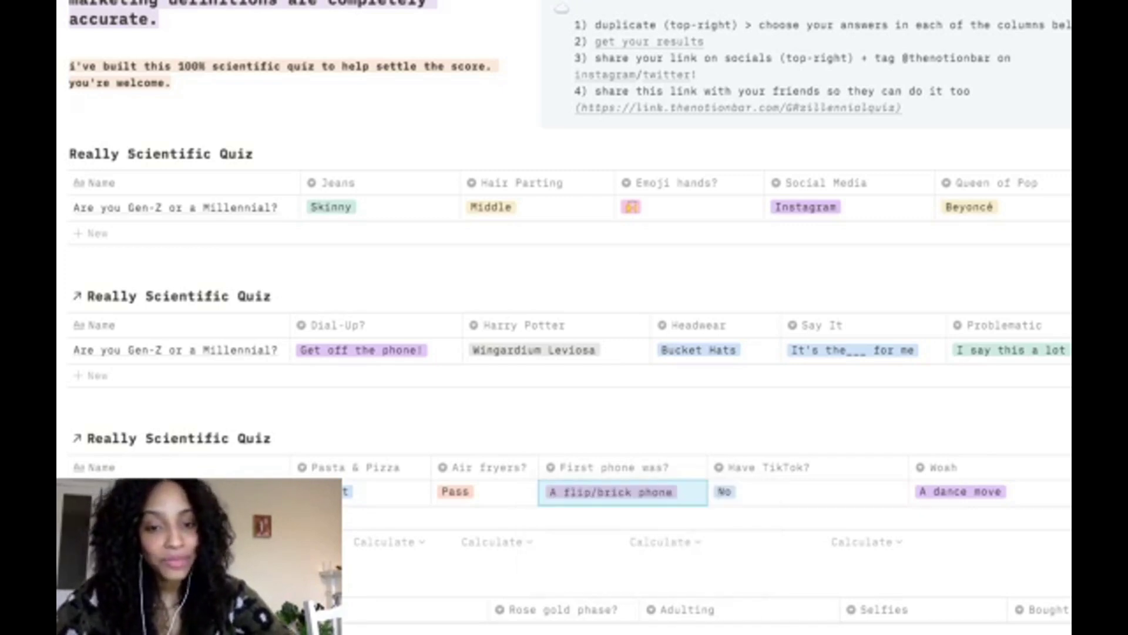
click(807, 492)
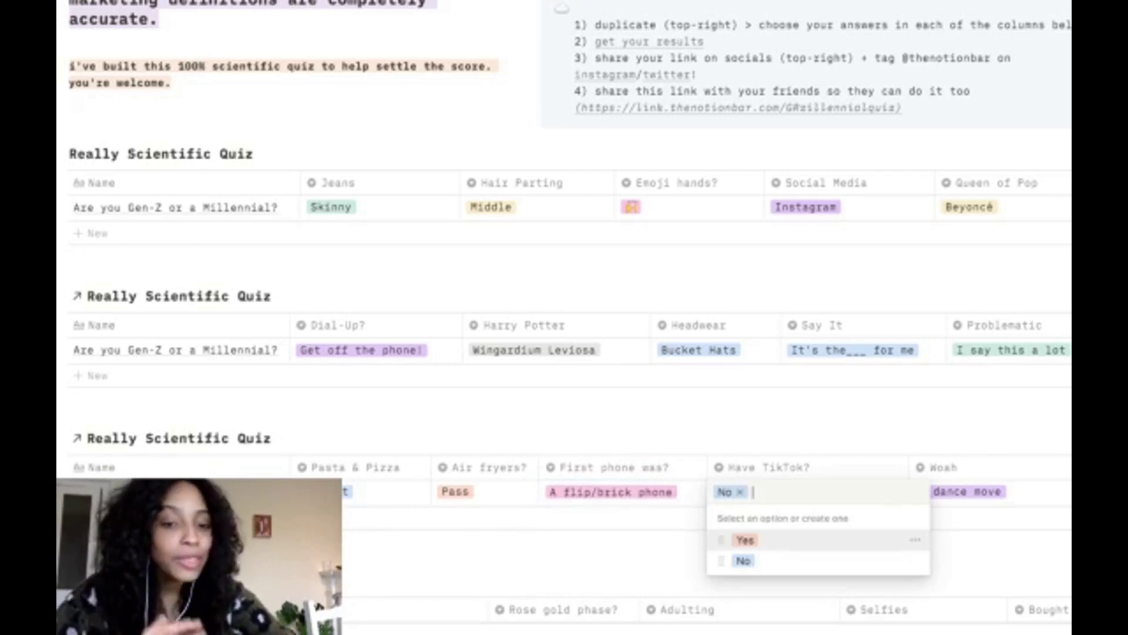
click(807, 539)
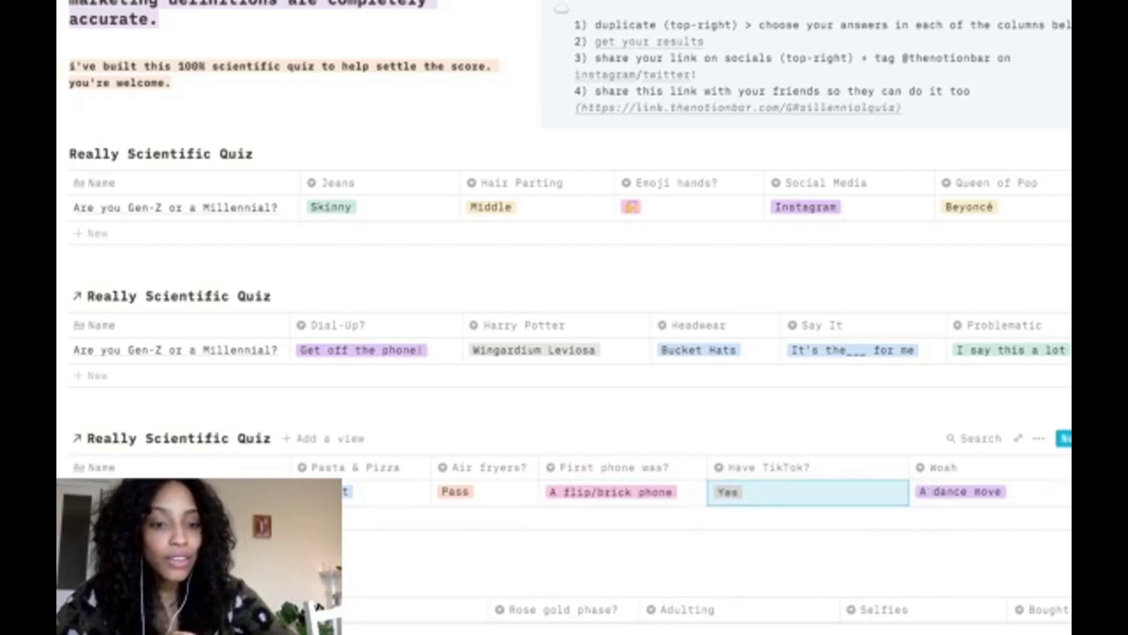
Set Woah to "An emotion" in the third quiz table and the laughing emoji answer to "I use this emoji a lot" in the fourth.
click(987, 492)
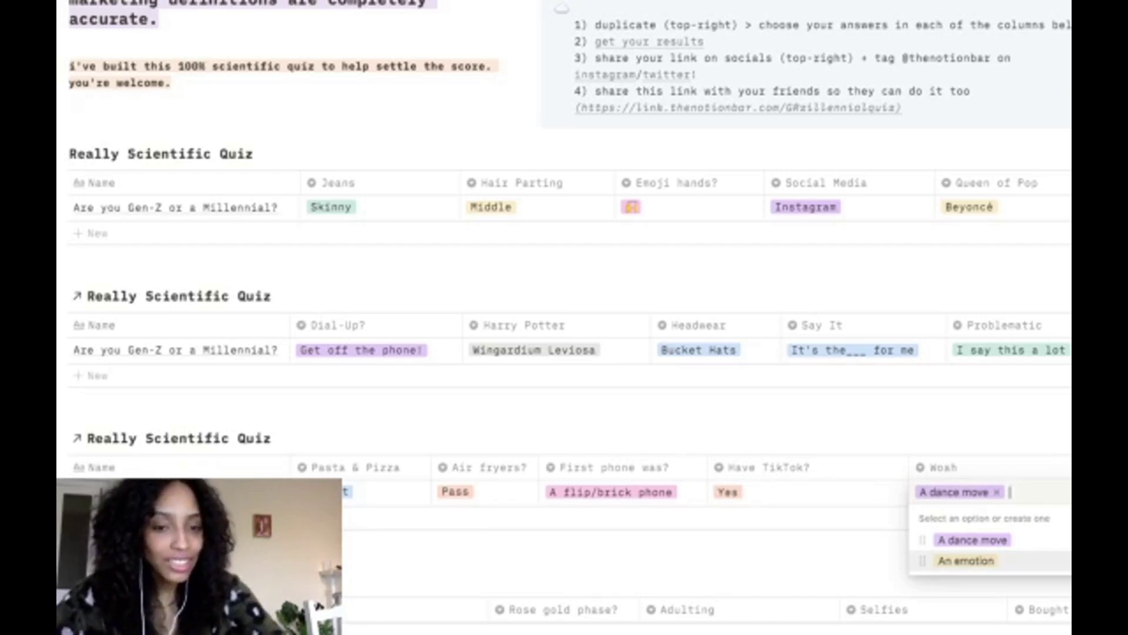
click(966, 561)
scroll(564, 318, down, 3)
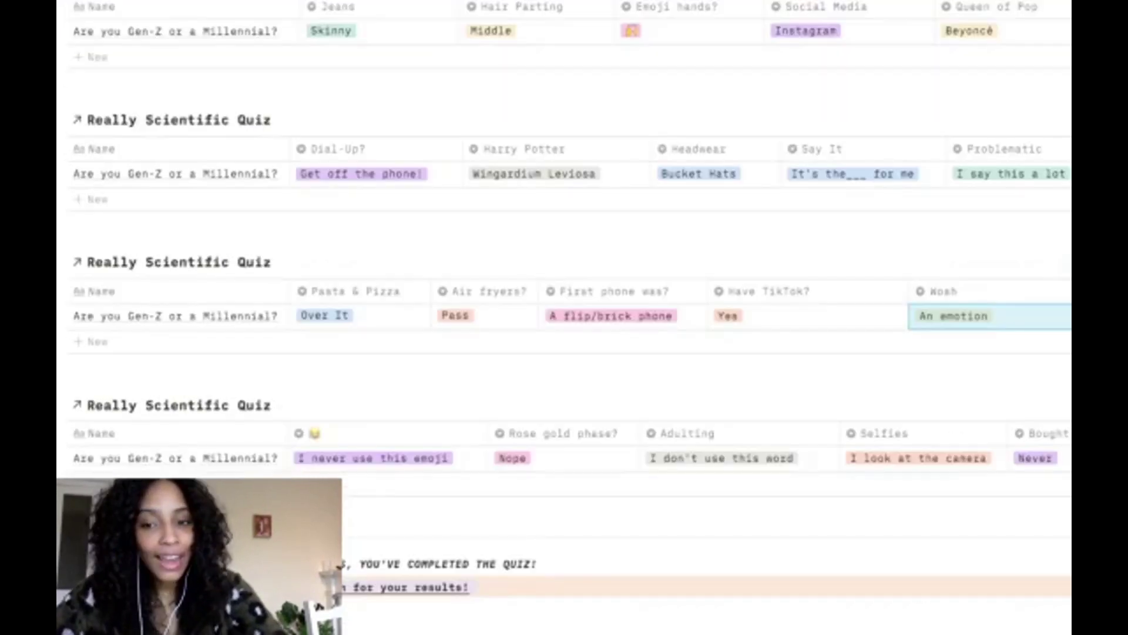
scroll(564, 317, down, 1)
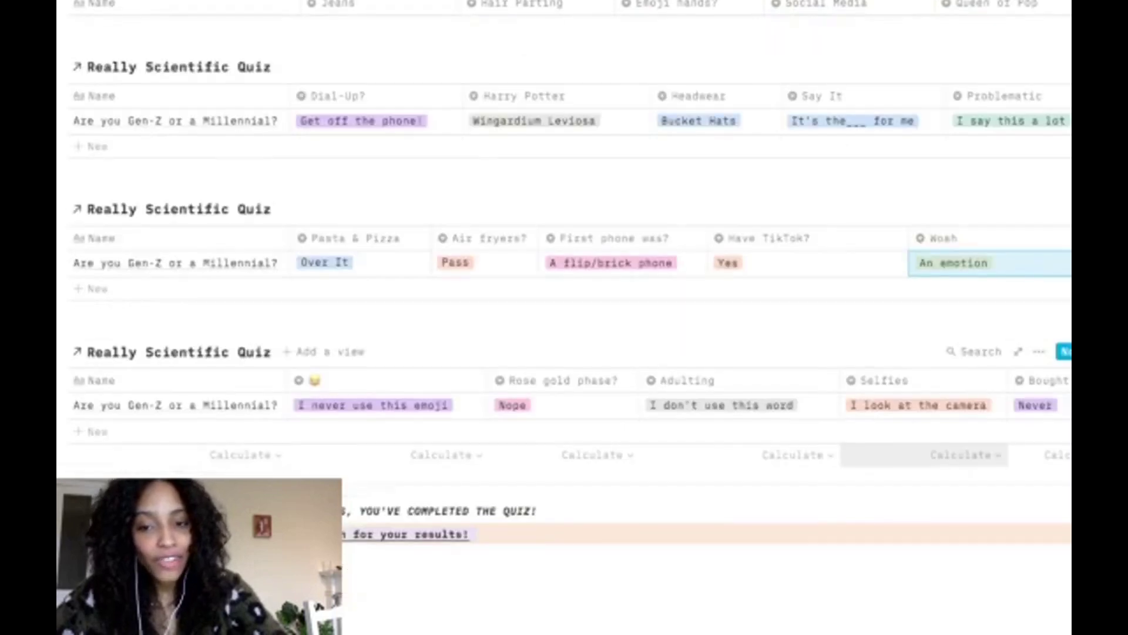
click(376, 406)
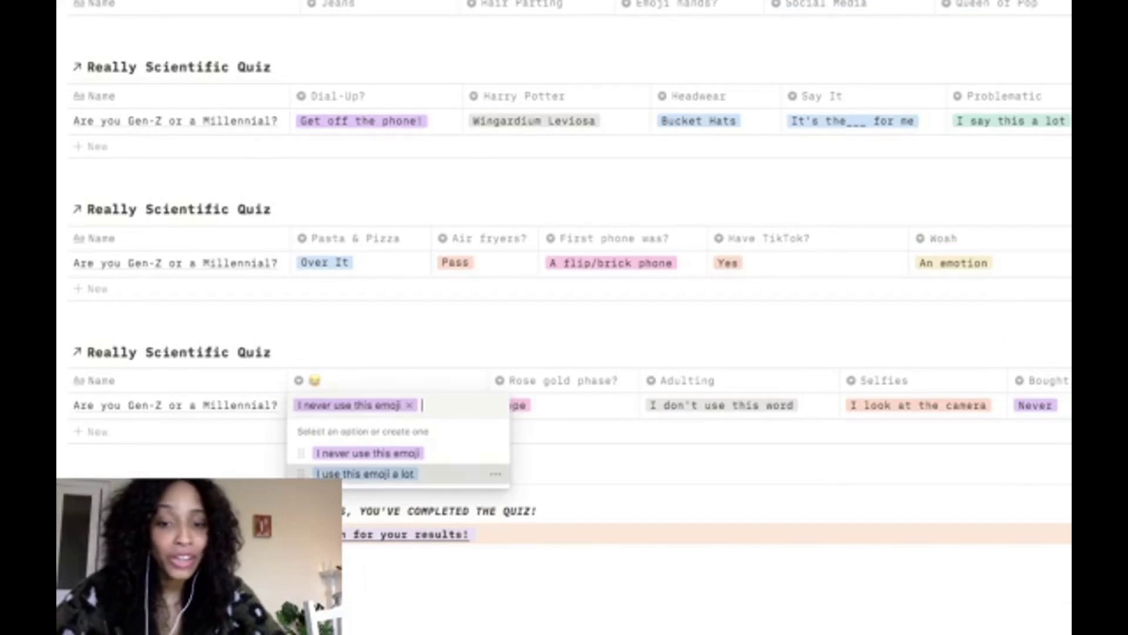
click(364, 474)
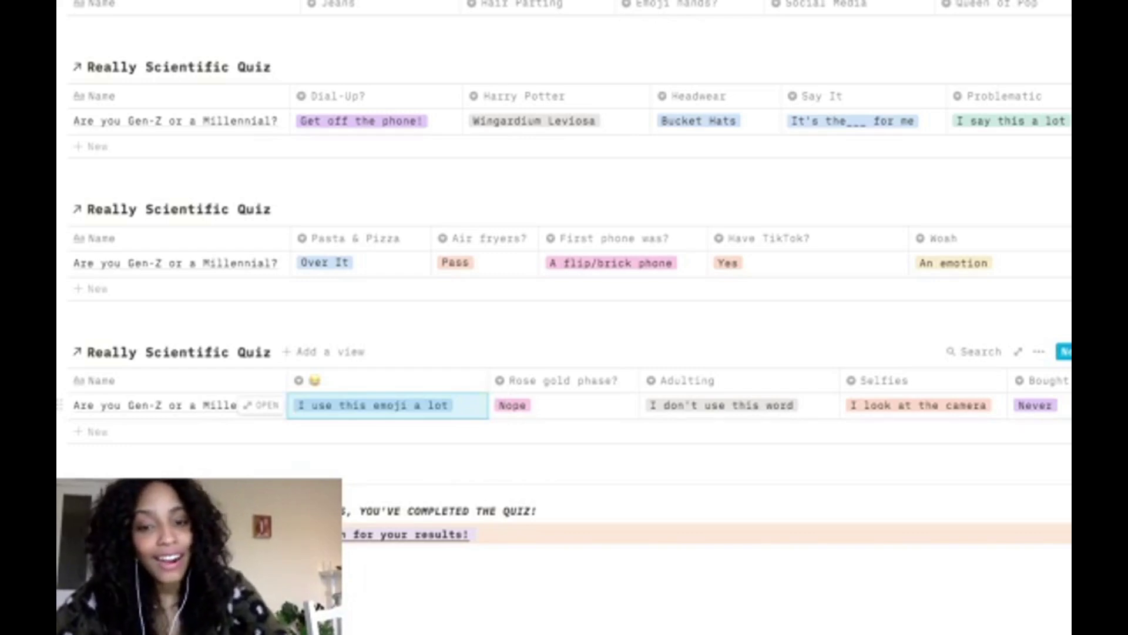
In the fourth quiz table, answer Rose gold phase? with "I've had one" and Adulting with "I do use this word".
click(563, 405)
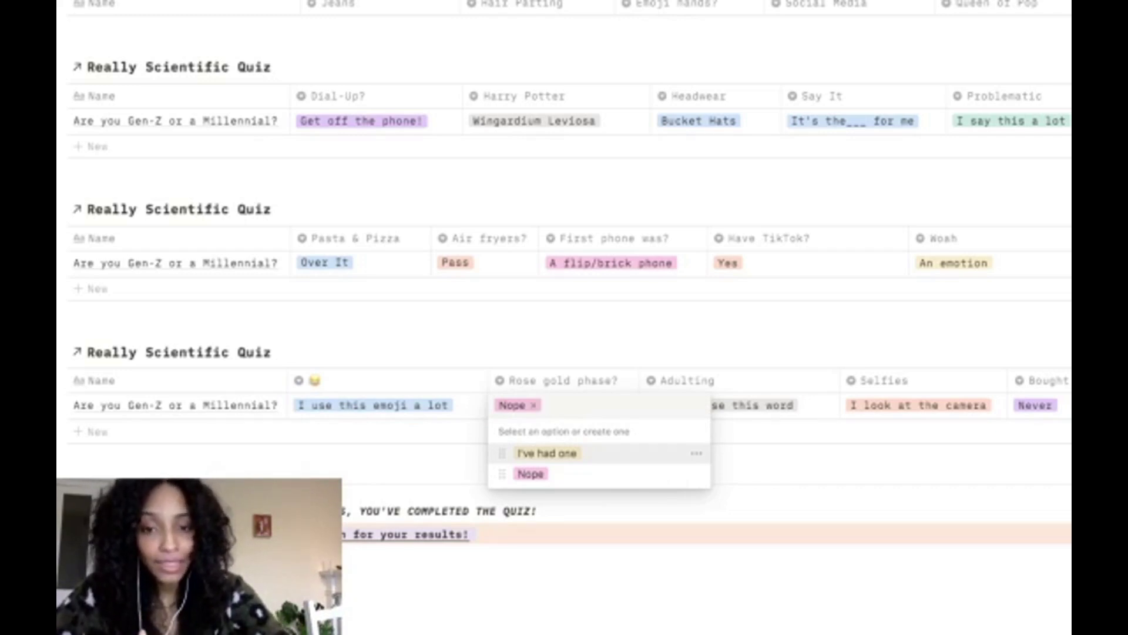
key(Return)
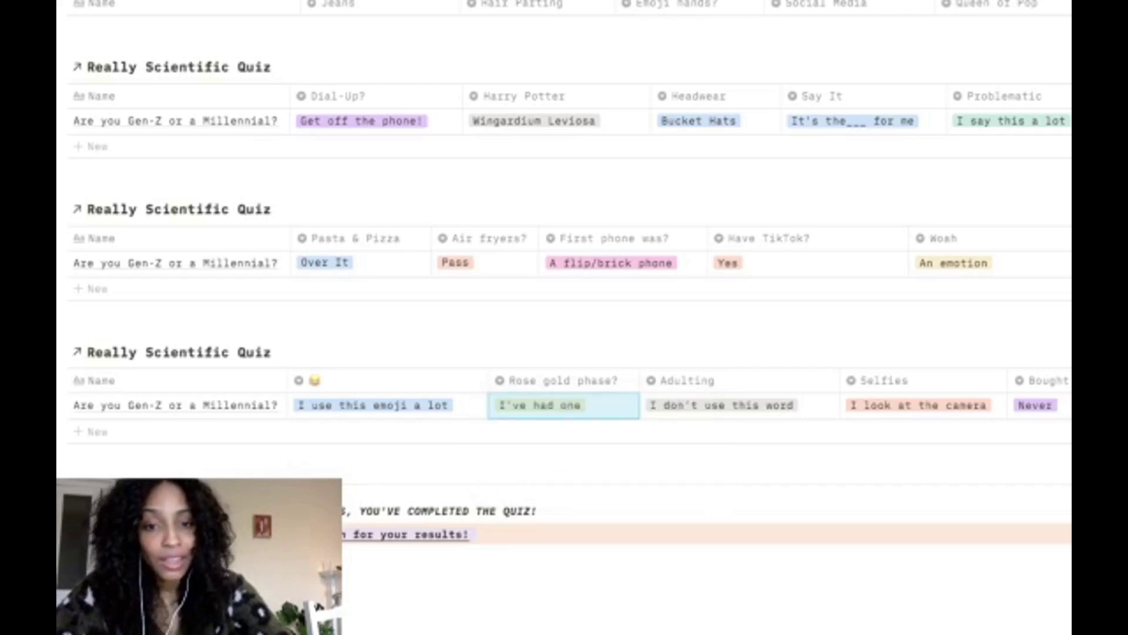
click(723, 405)
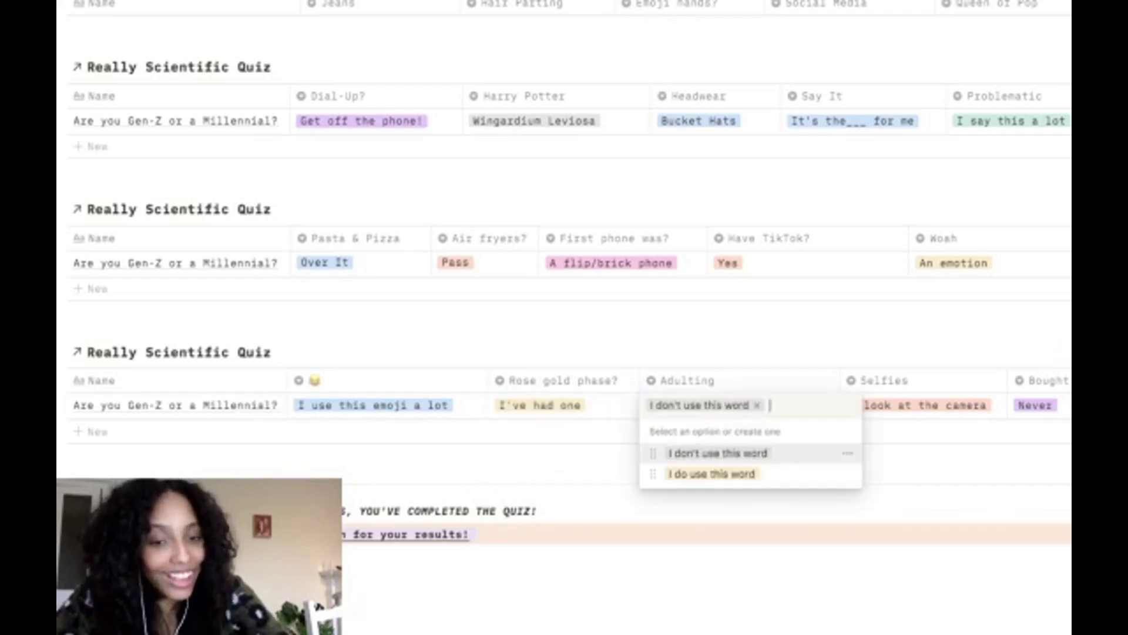
key(Return)
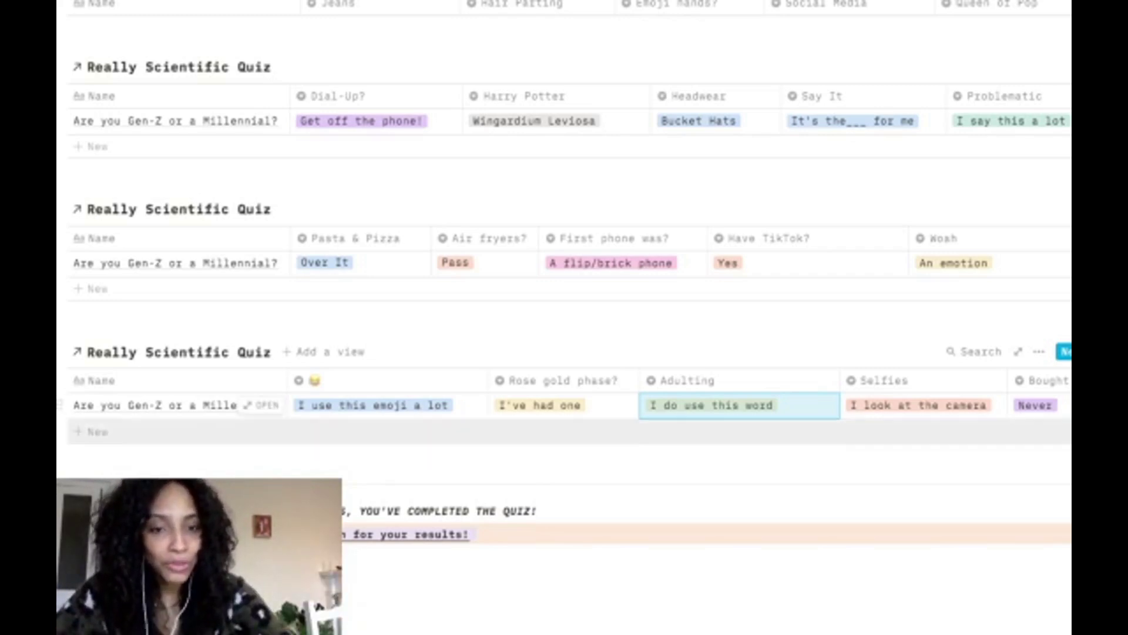
In the fourth quiz table, answer Selfies with "I look at the camera" and Bought a CD? with "I've done that".
scroll(564, 318, down, 3)
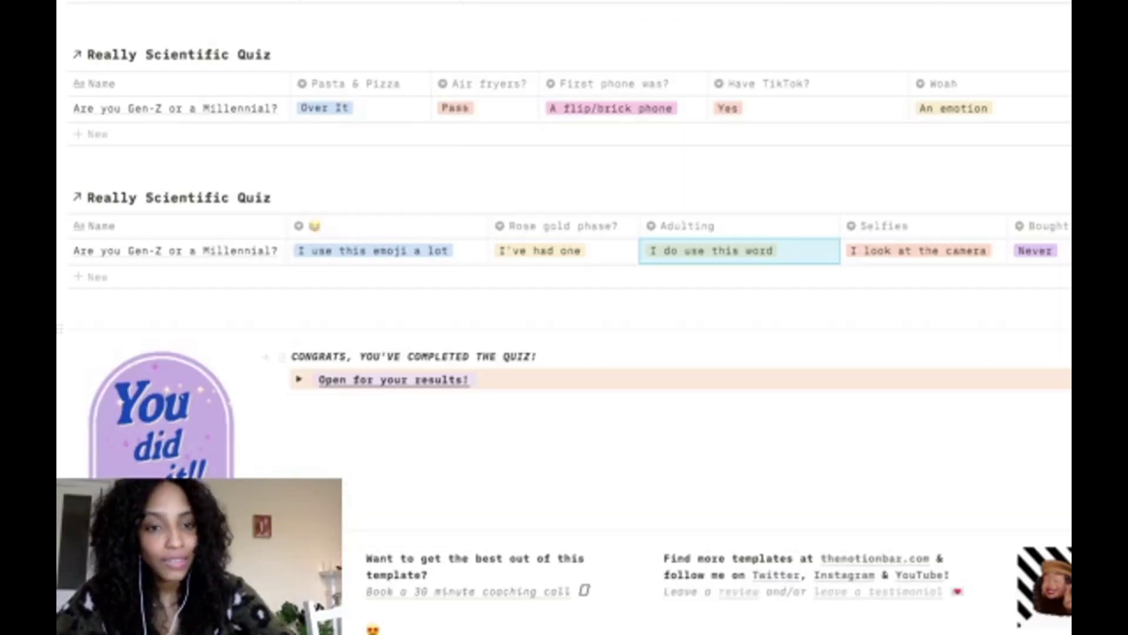
scroll(923, 294, down, 1)
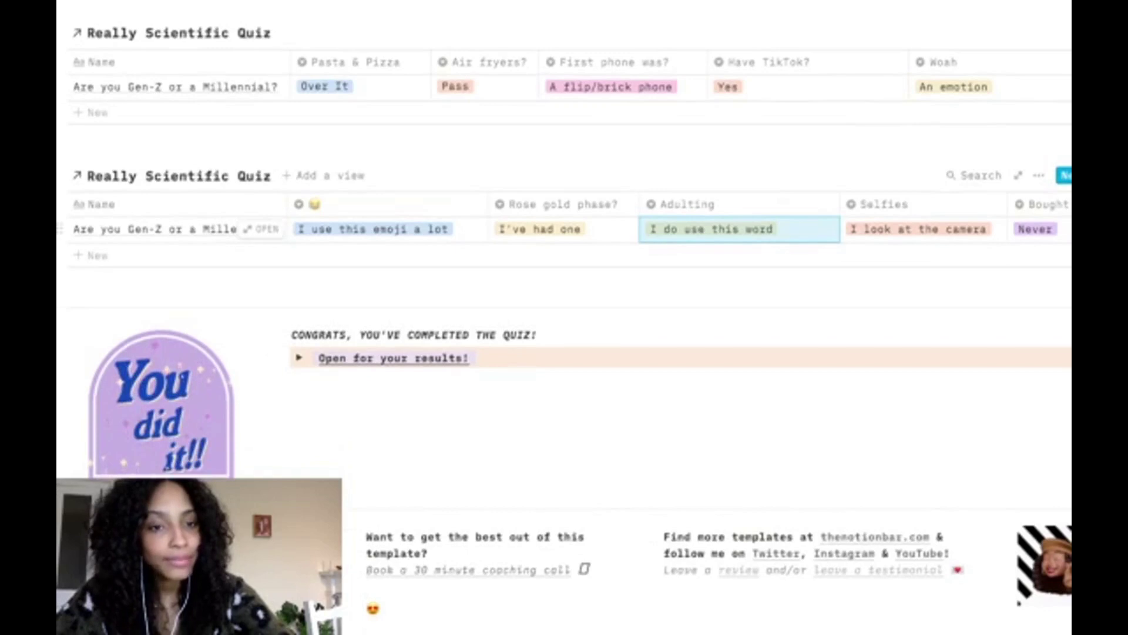
click(917, 229)
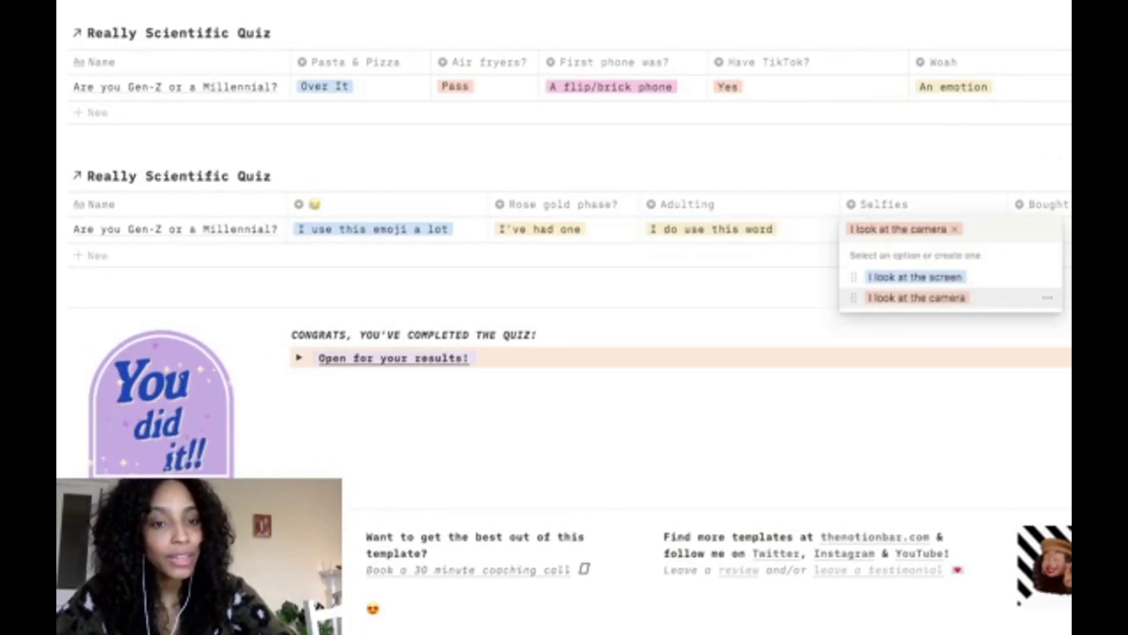
click(918, 298)
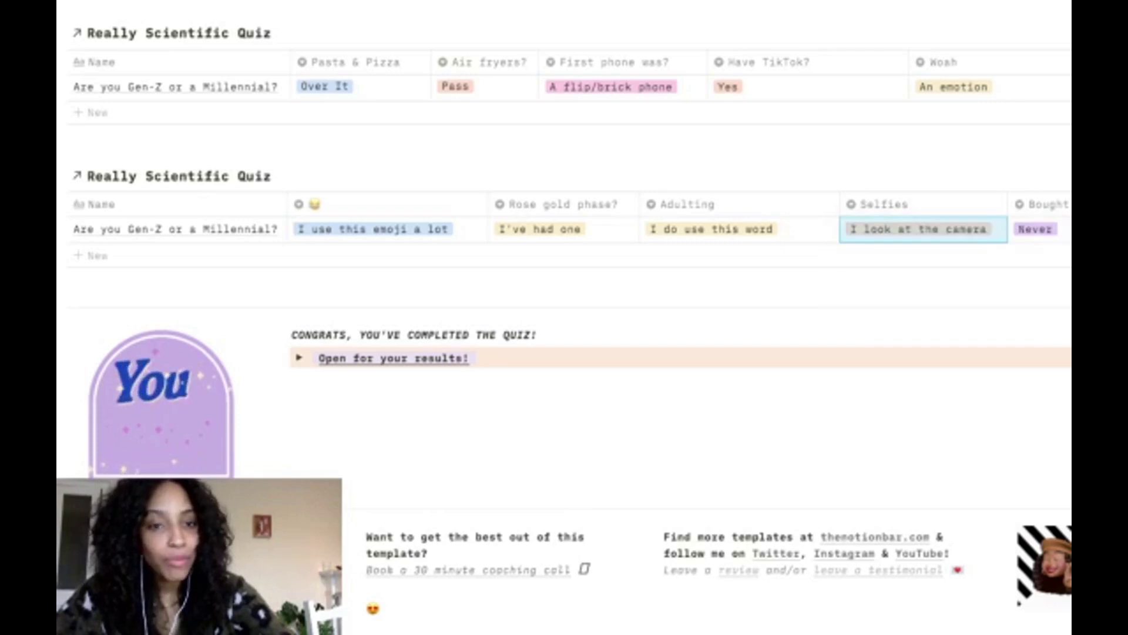
click(1039, 229)
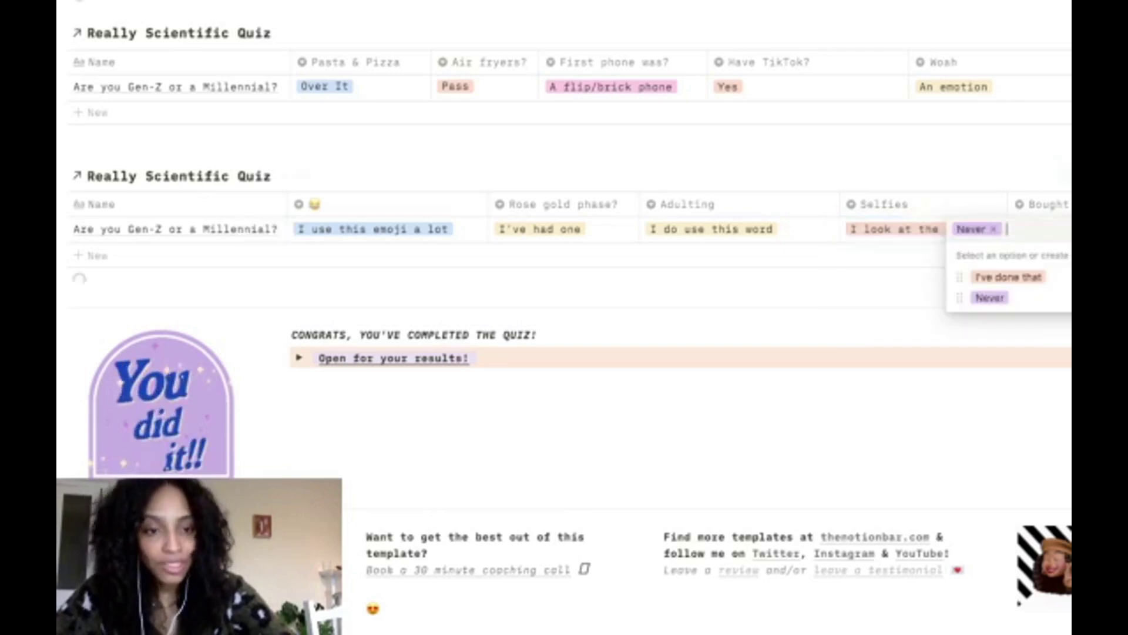
key(Return)
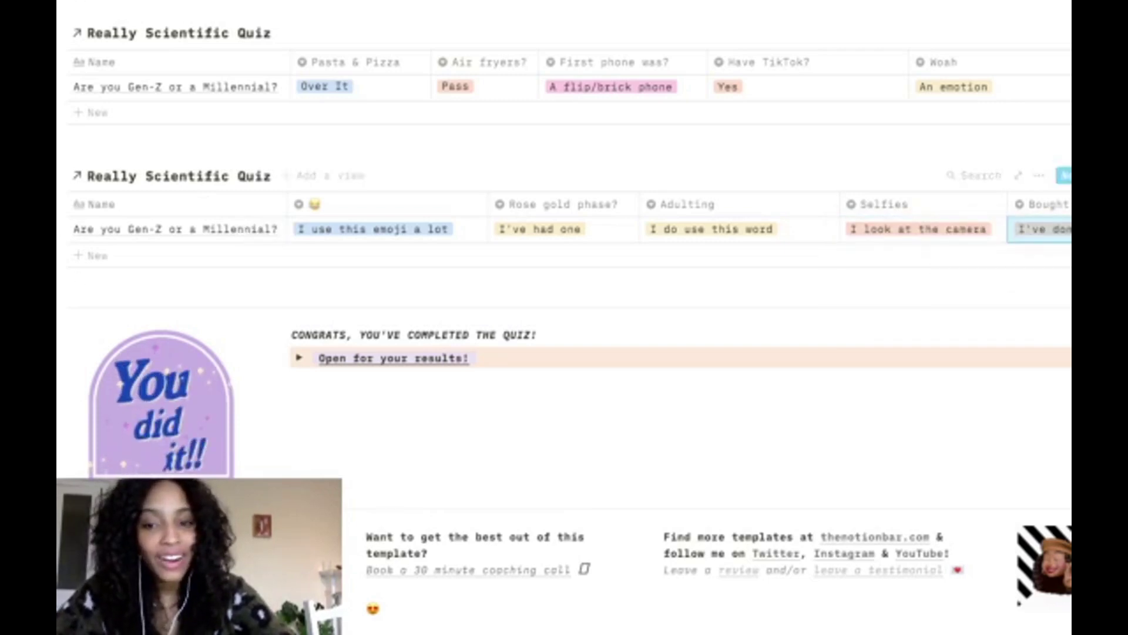
Expand the "Open for your results!" section below the quiz tables to reveal the quiz result.
click(363, 381)
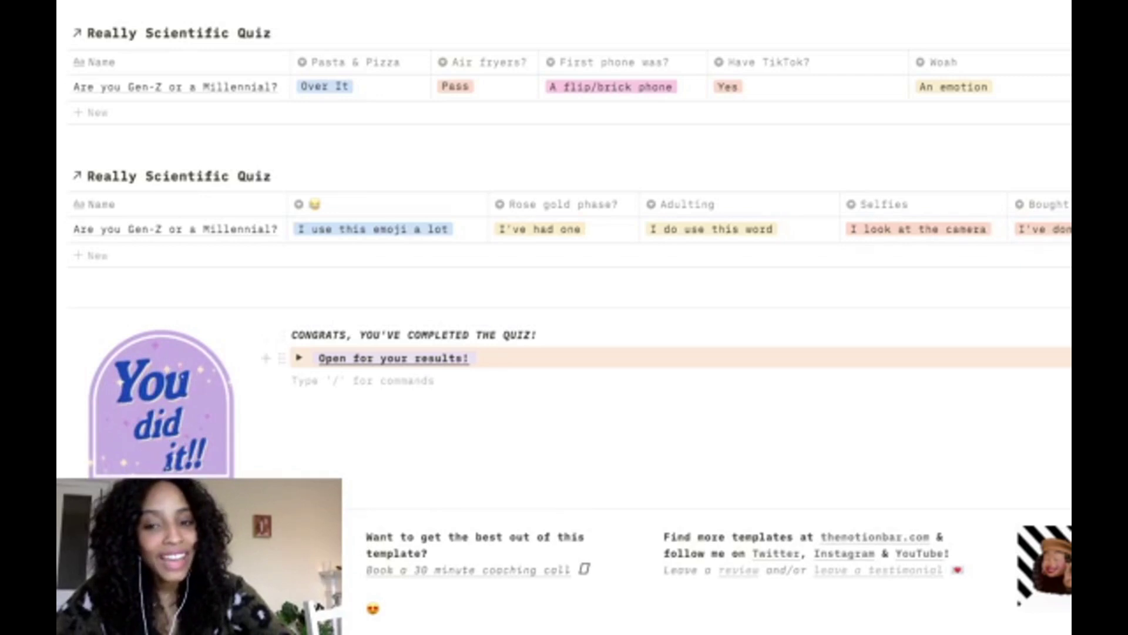
scroll(565, 317, down, 5)
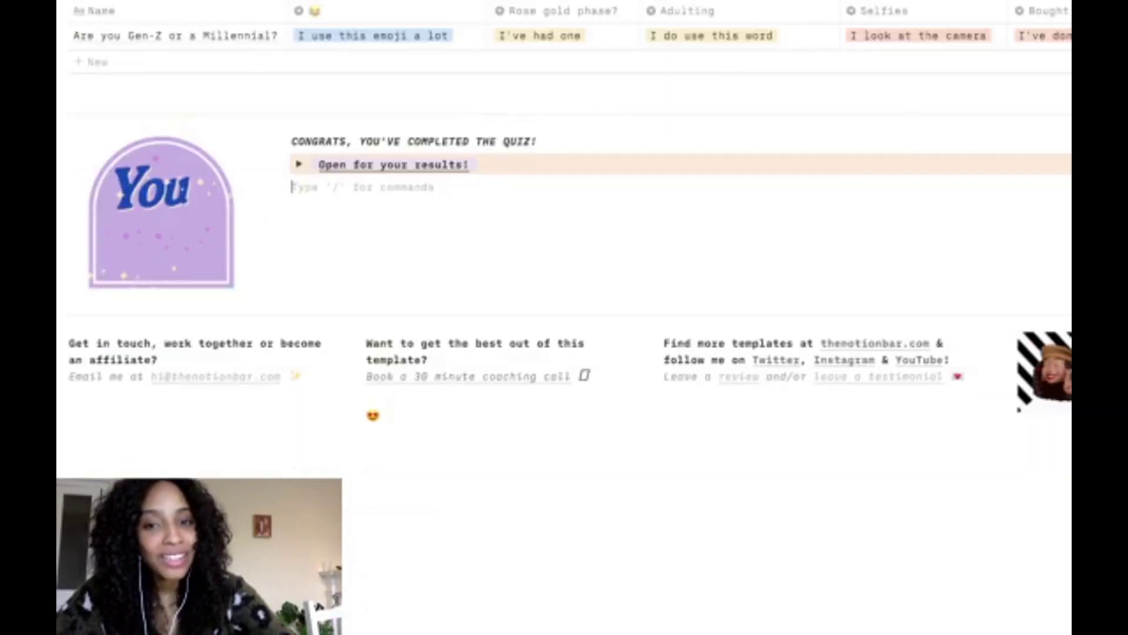
click(299, 164)
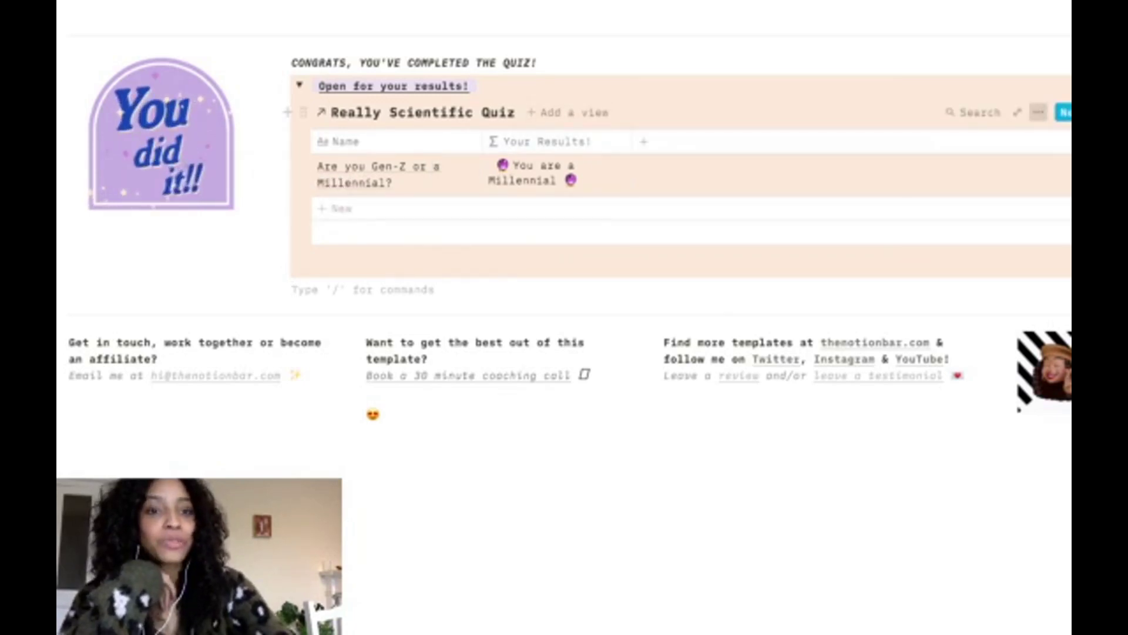
Show the Total property in the results table, and collapse the results section.
click(1038, 112)
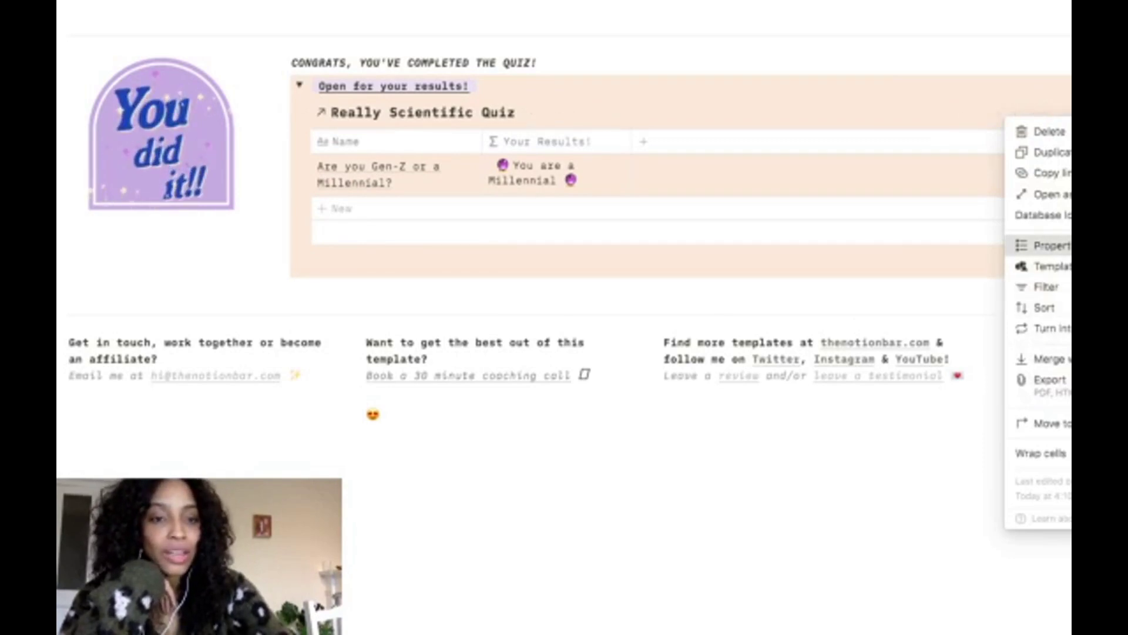
click(1045, 246)
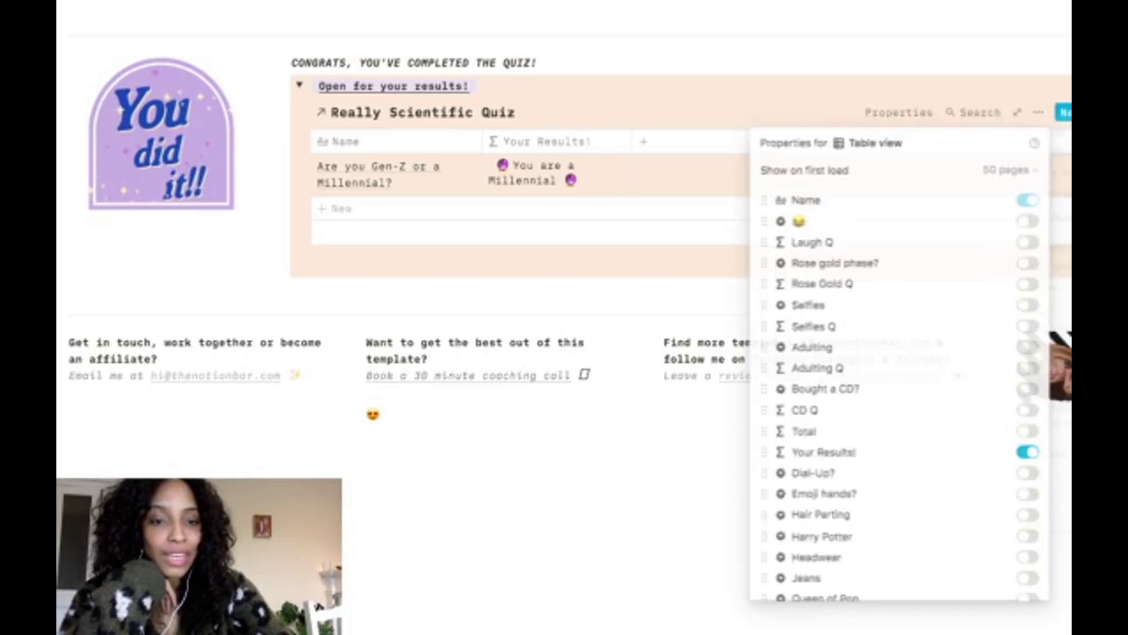
click(1027, 430)
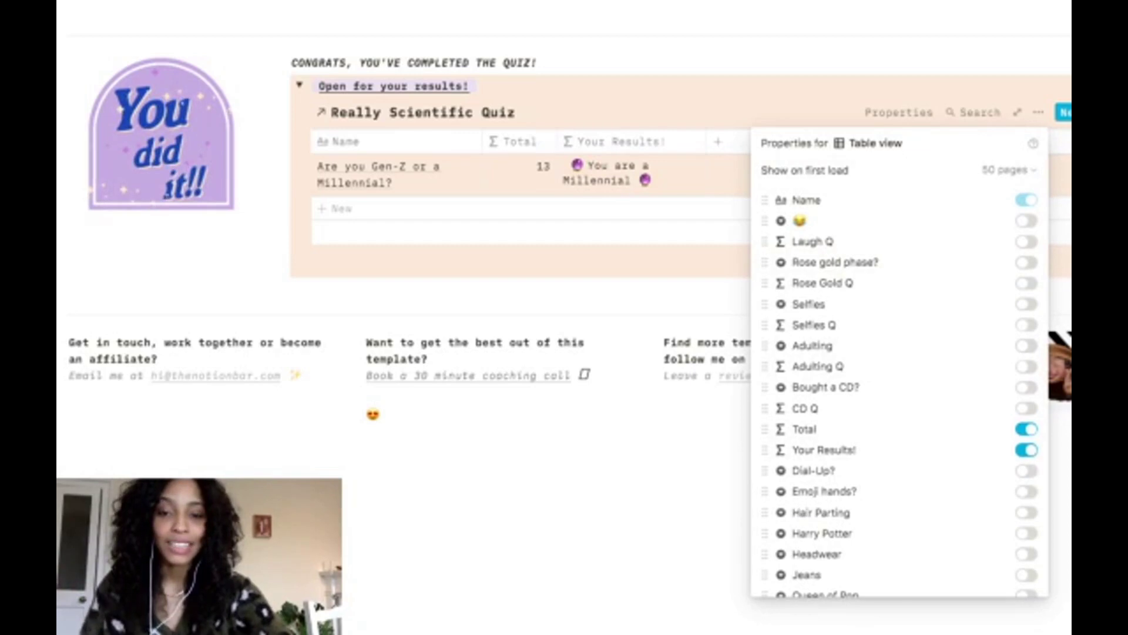
key(Escape)
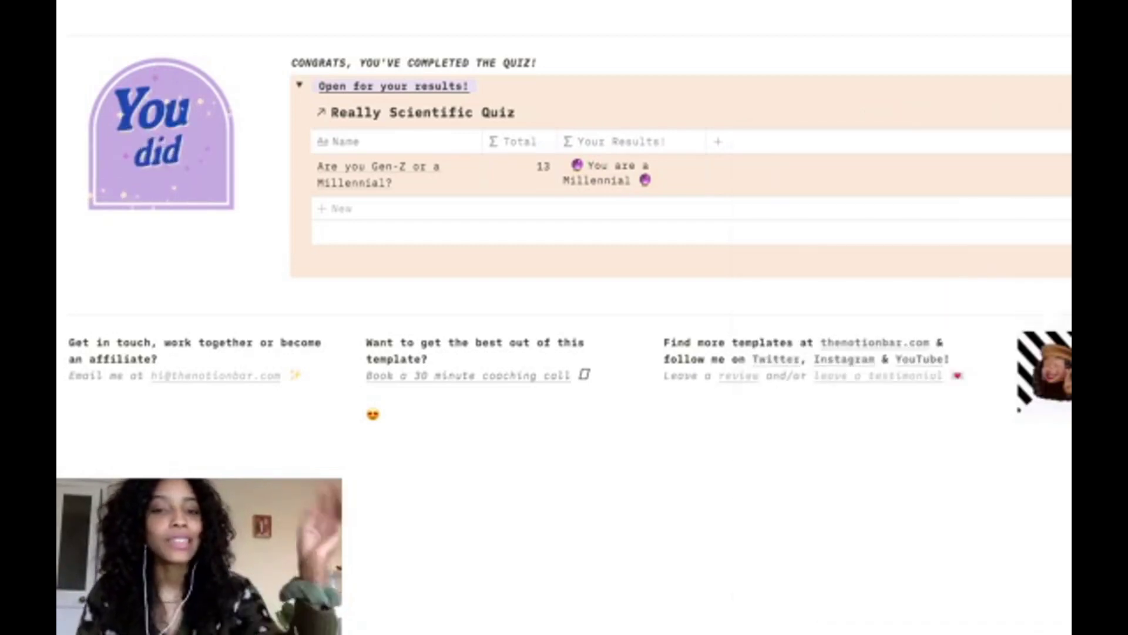
click(377, 437)
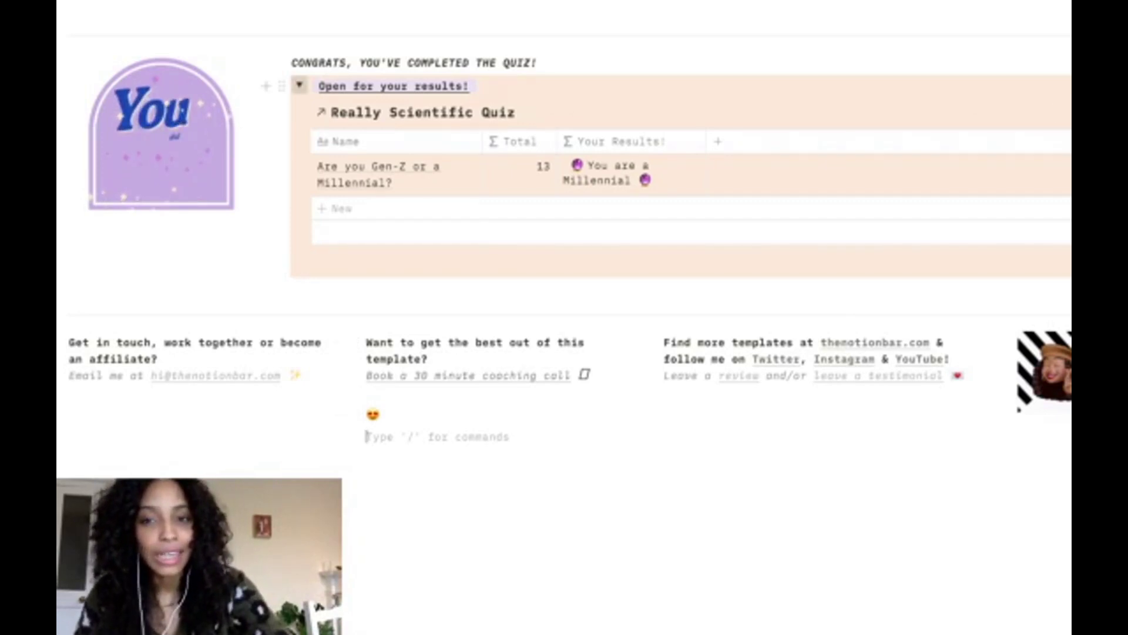
click(299, 84)
Make the Pasta & Pizza Q formula property visible in the third quiz table.
scroll(299, 85, up, 4)
scroll(167, 432, up, 1)
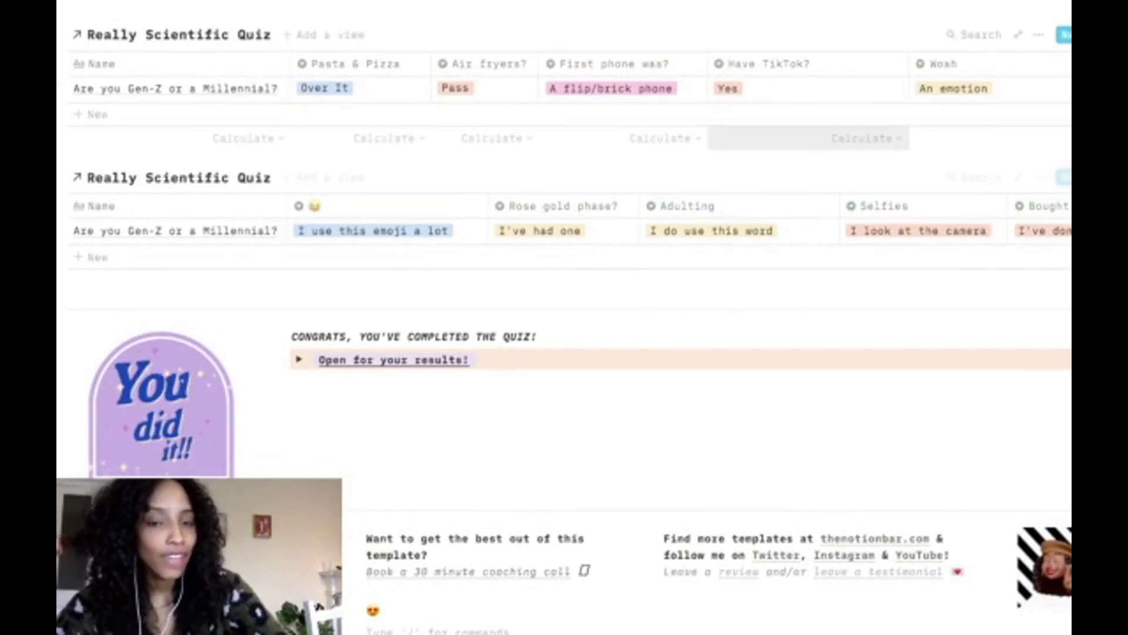
scroll(623, 139, up, 2)
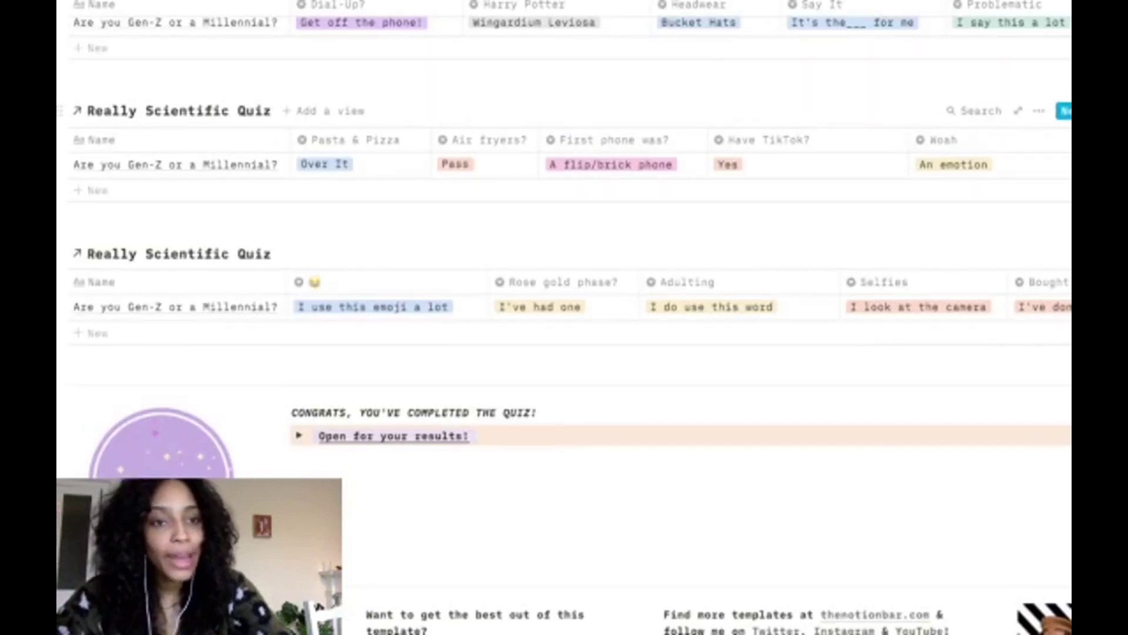
click(1039, 111)
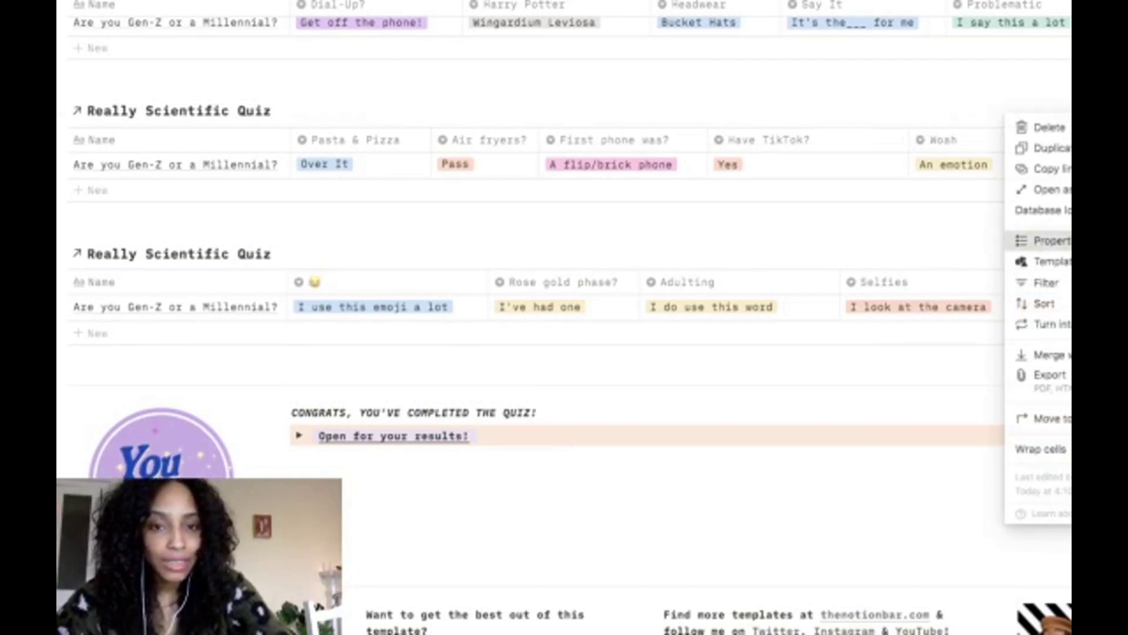
click(1046, 240)
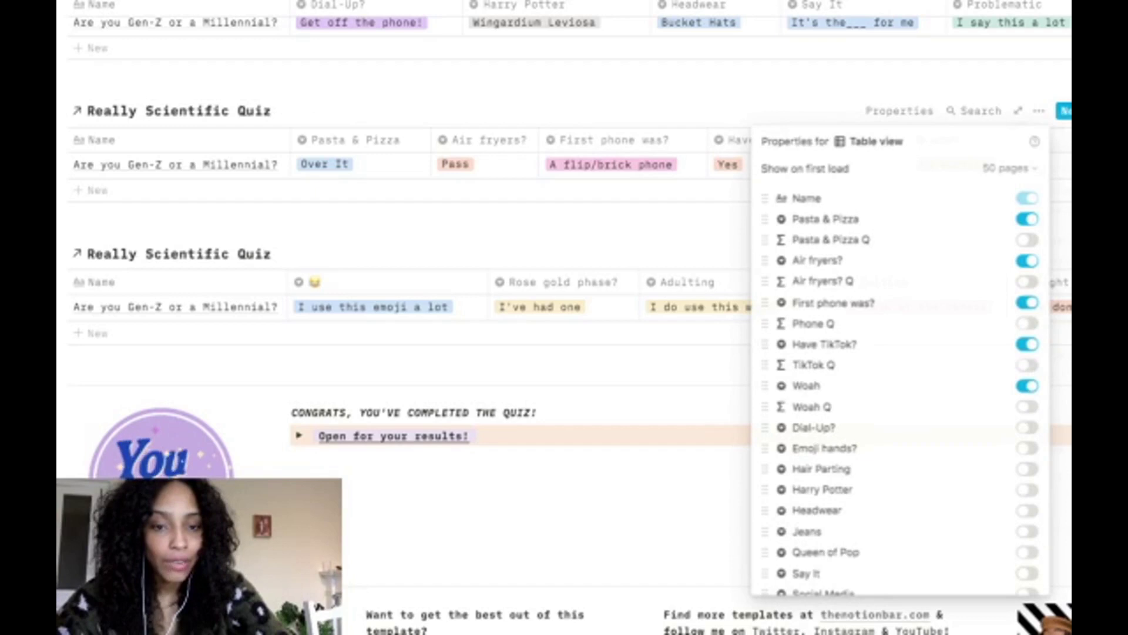
scroll(900, 282, down, 1)
scroll(901, 282, up, 1)
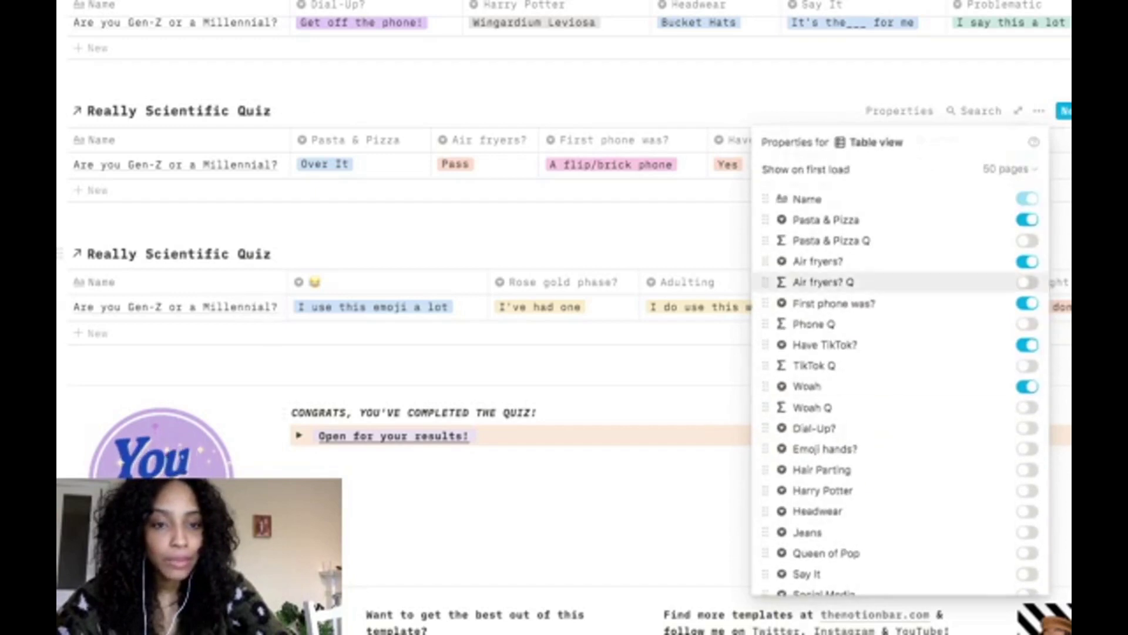
click(1027, 240)
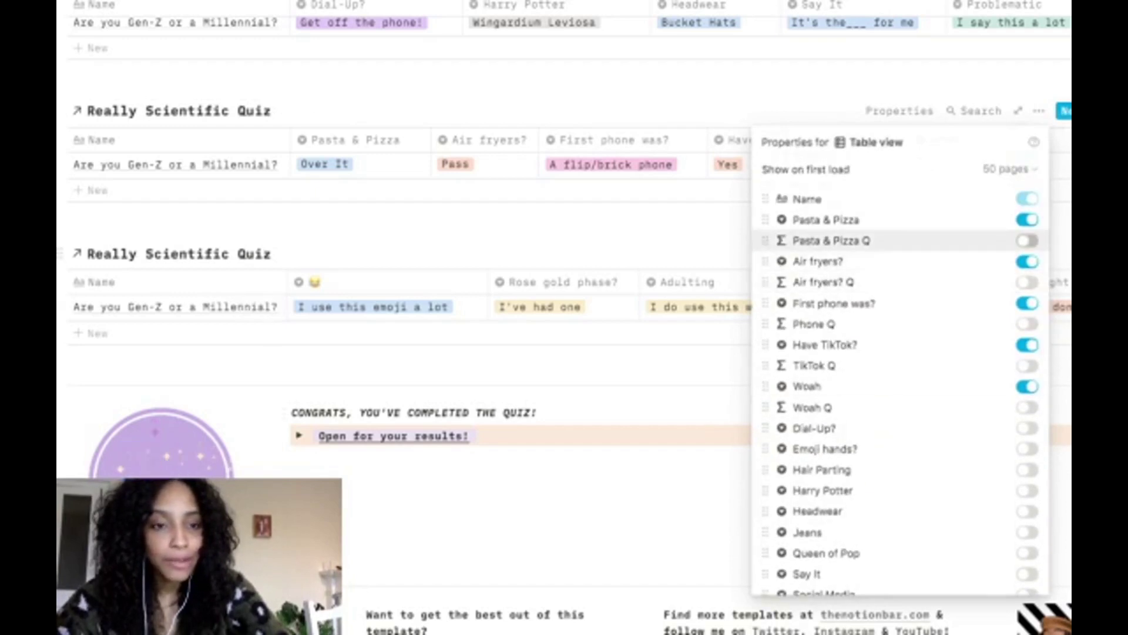
key(Escape)
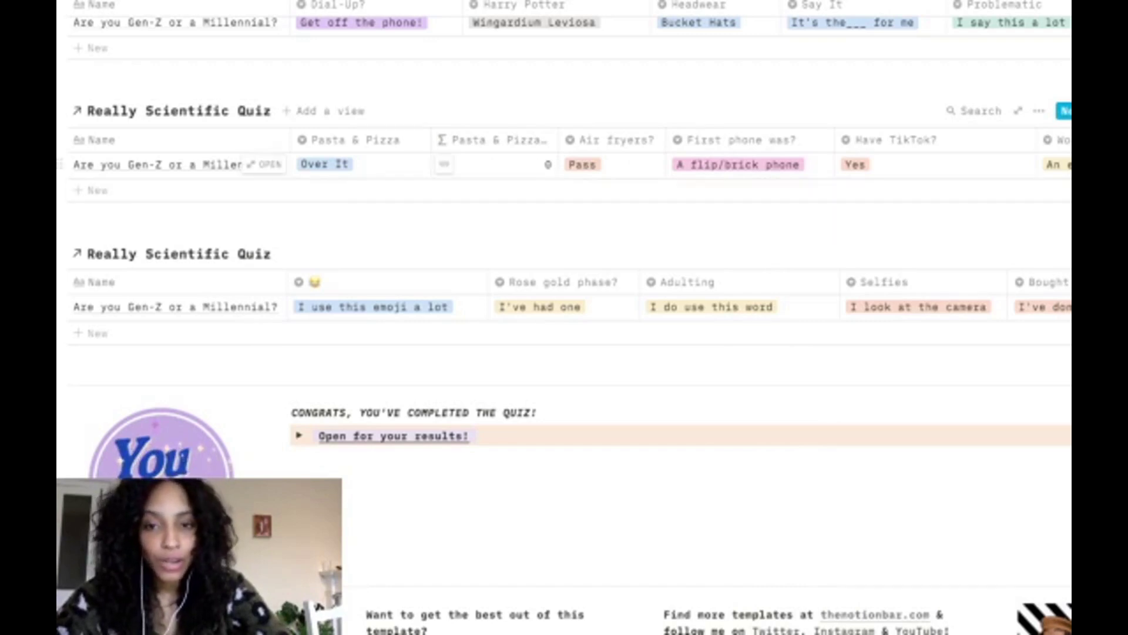
In the third quiz table, change the Pasta & Pizza answer to "It's just who I am" and hide the Pasta & Pizza Q formula property.
click(360, 165)
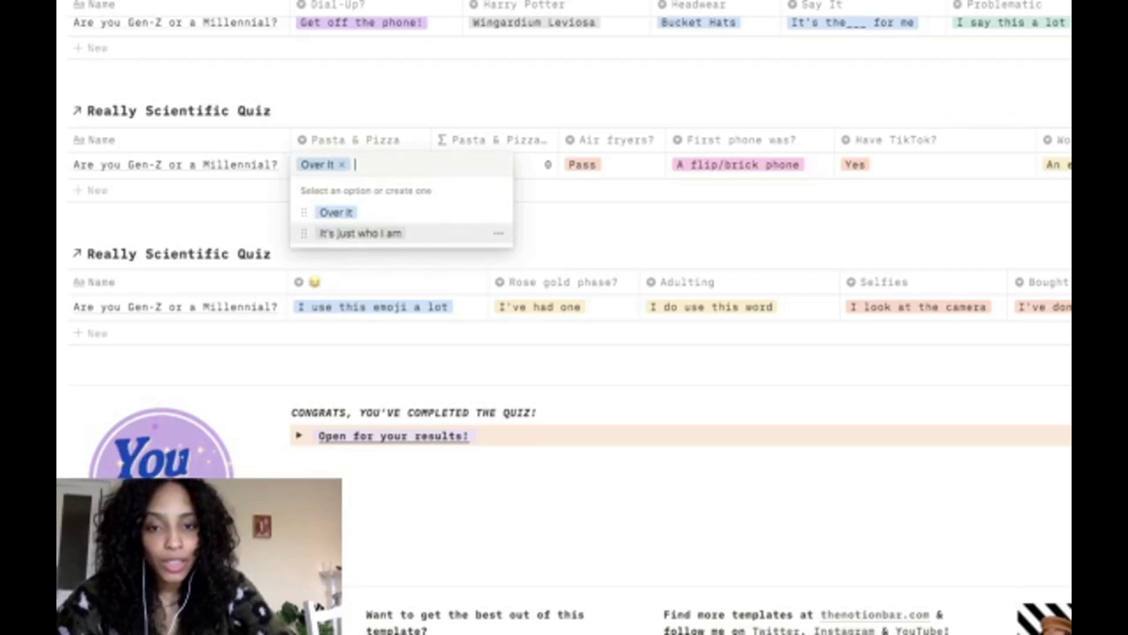
click(360, 233)
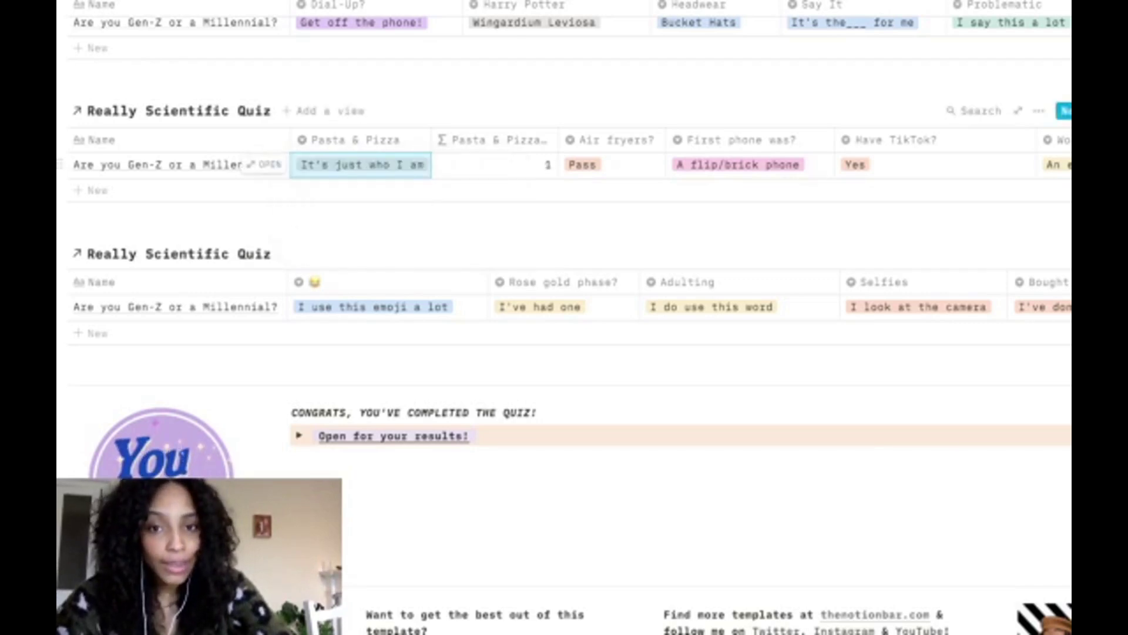
click(493, 140)
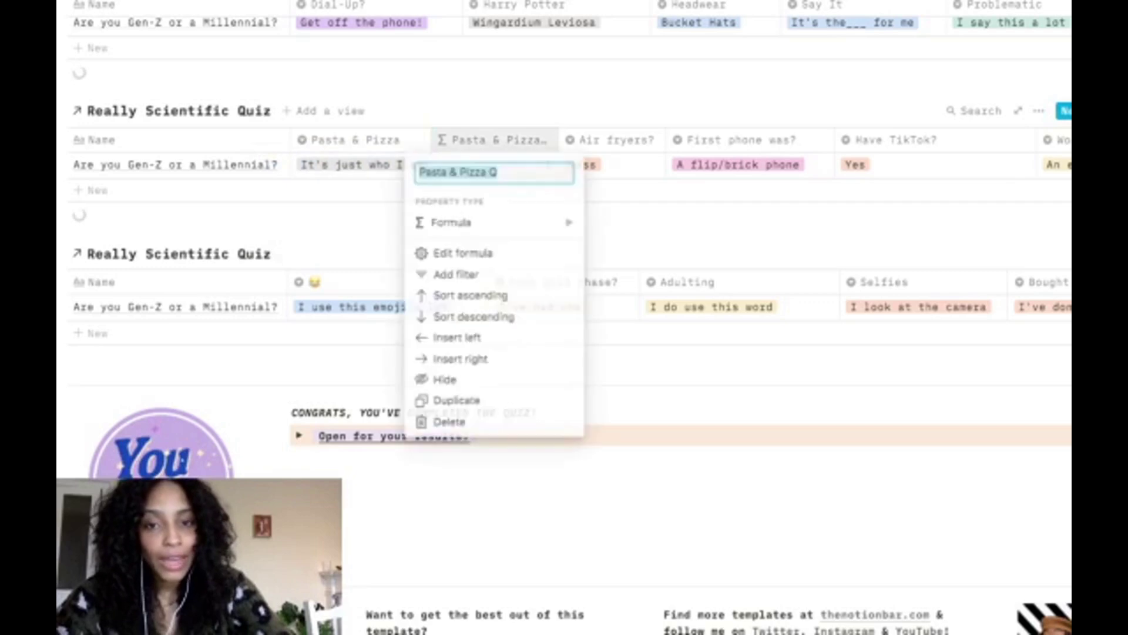
click(445, 376)
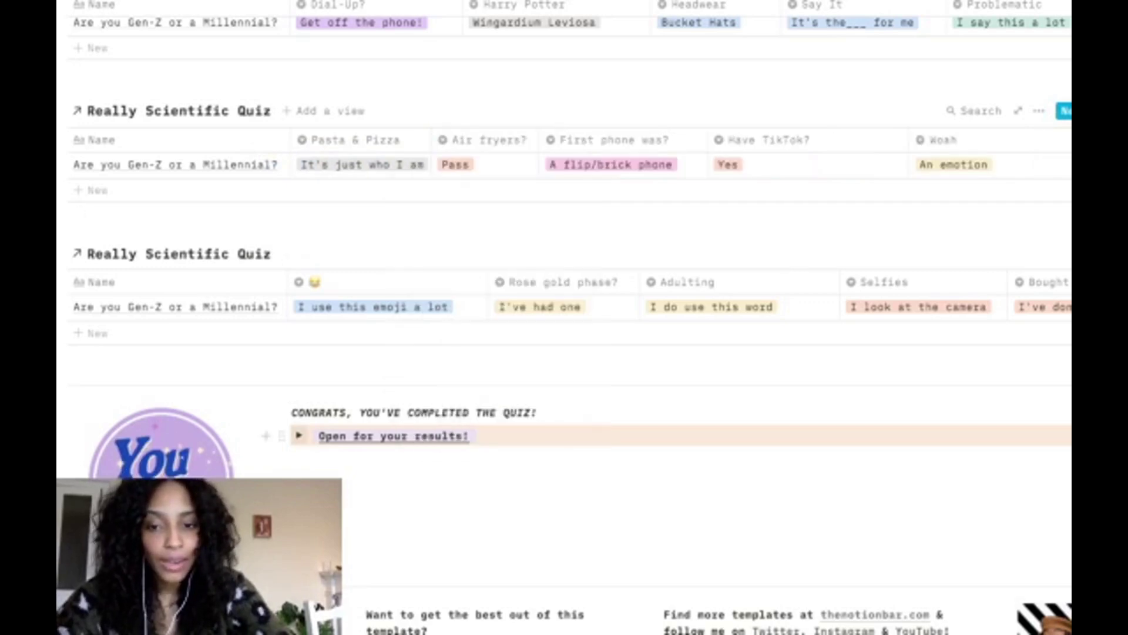
Expand the "Open for your results!" section and inspect the formulas behind the Total and Your Results! properties.
click(299, 436)
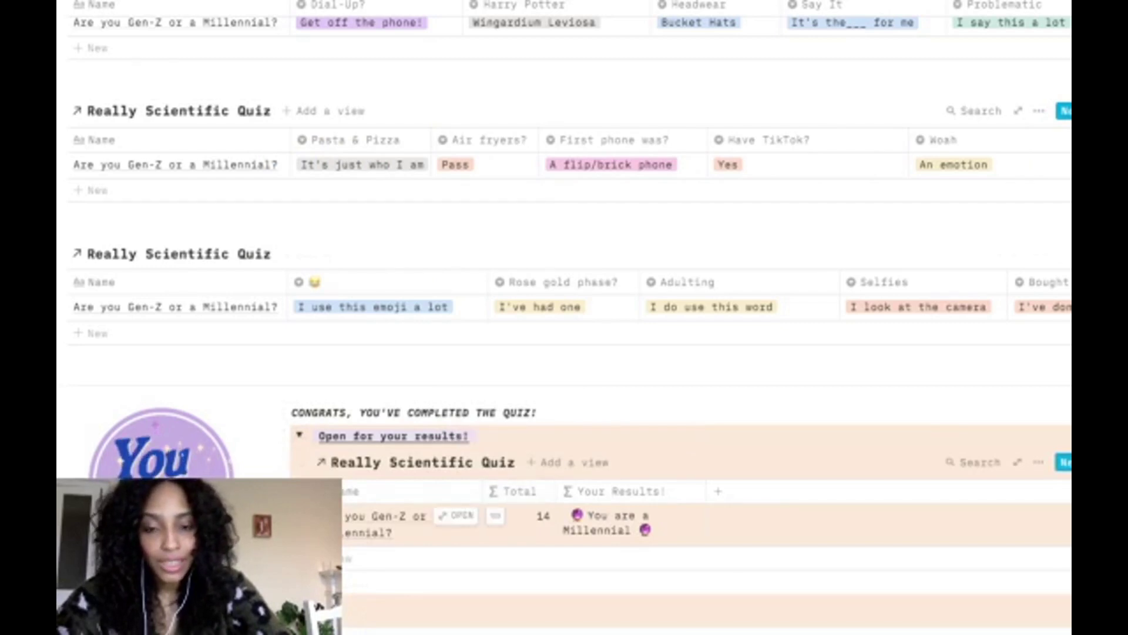
click(529, 523)
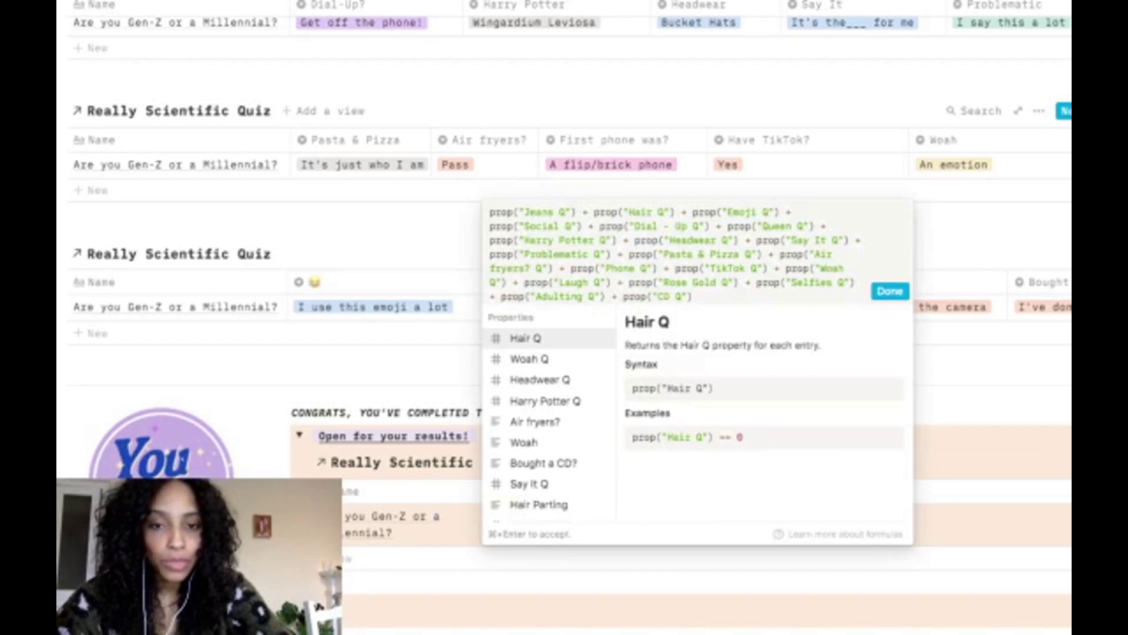
key(Escape)
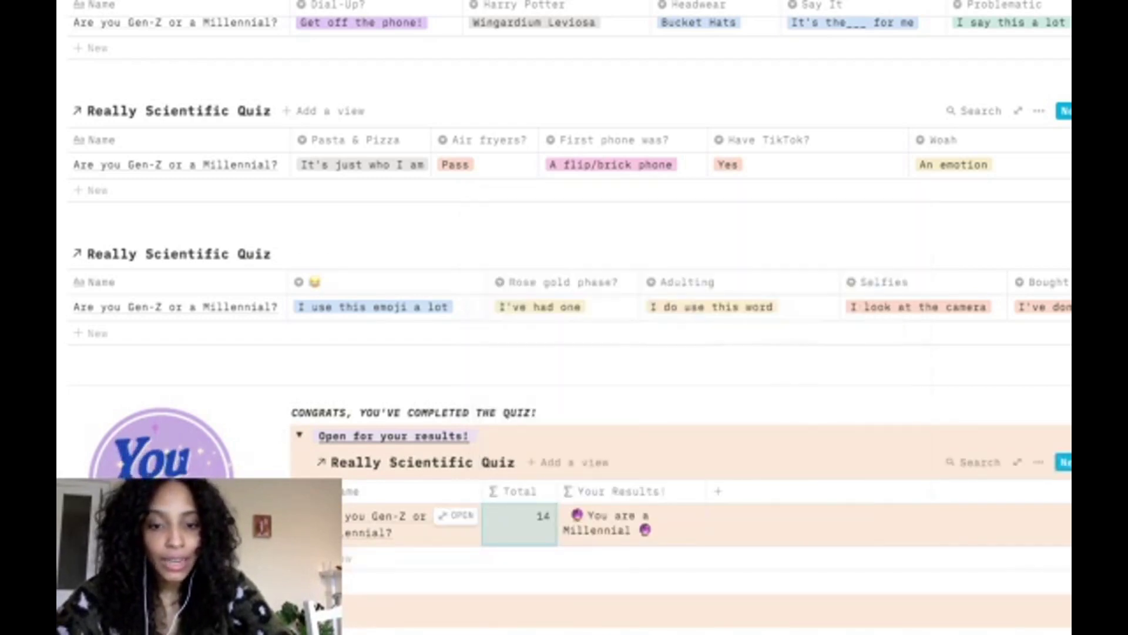
click(630, 524)
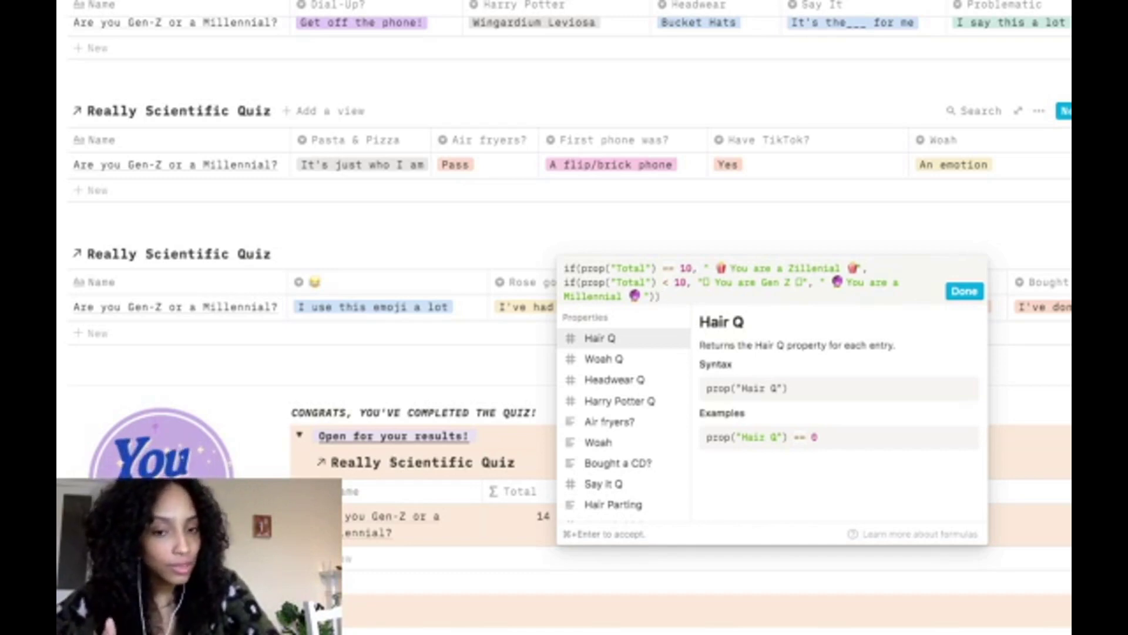
key(super+Return)
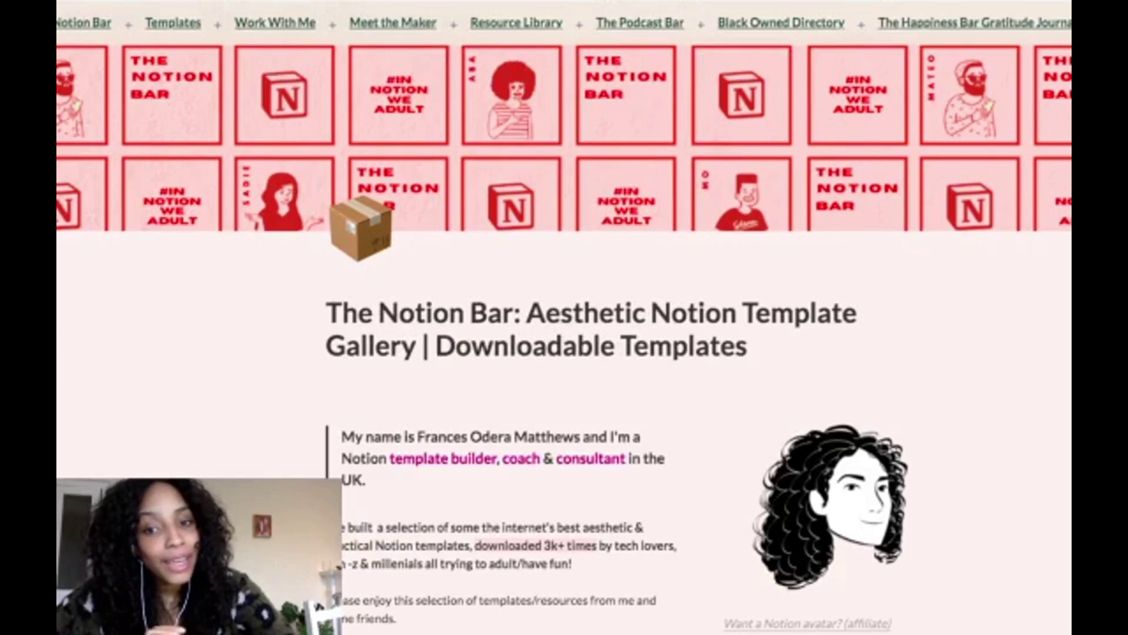
On The Notion Bar website, browse the newly added templates in the gallery, including the Gen-Z vs Millennial Quiz card.
scroll(564, 335, down, 5)
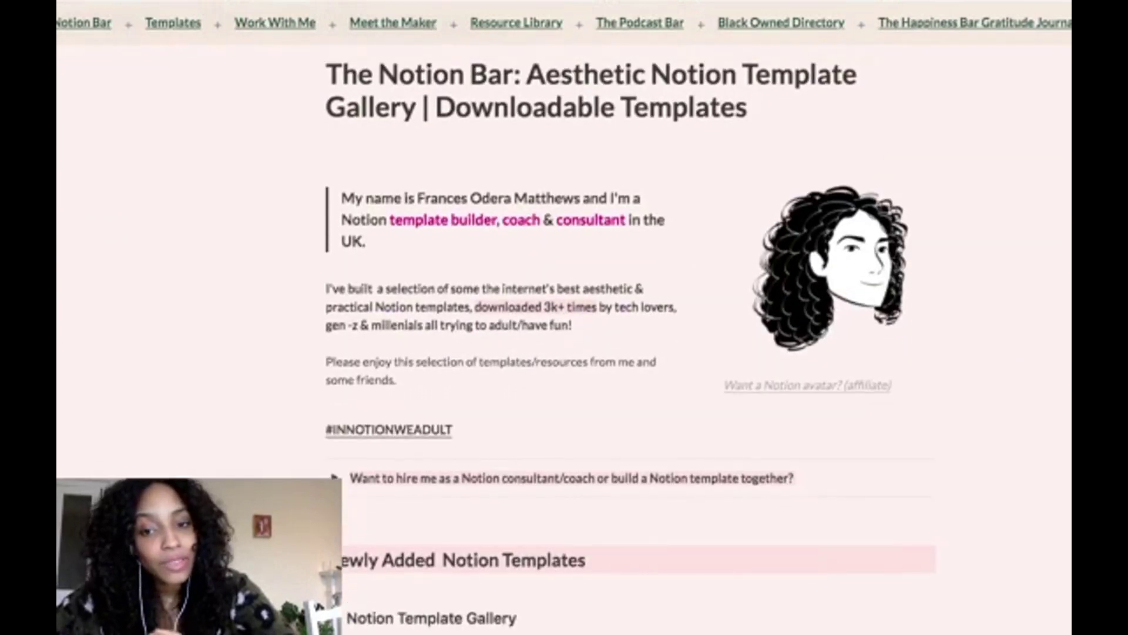
scroll(631, 338, down, 10)
scroll(631, 338, down, 5)
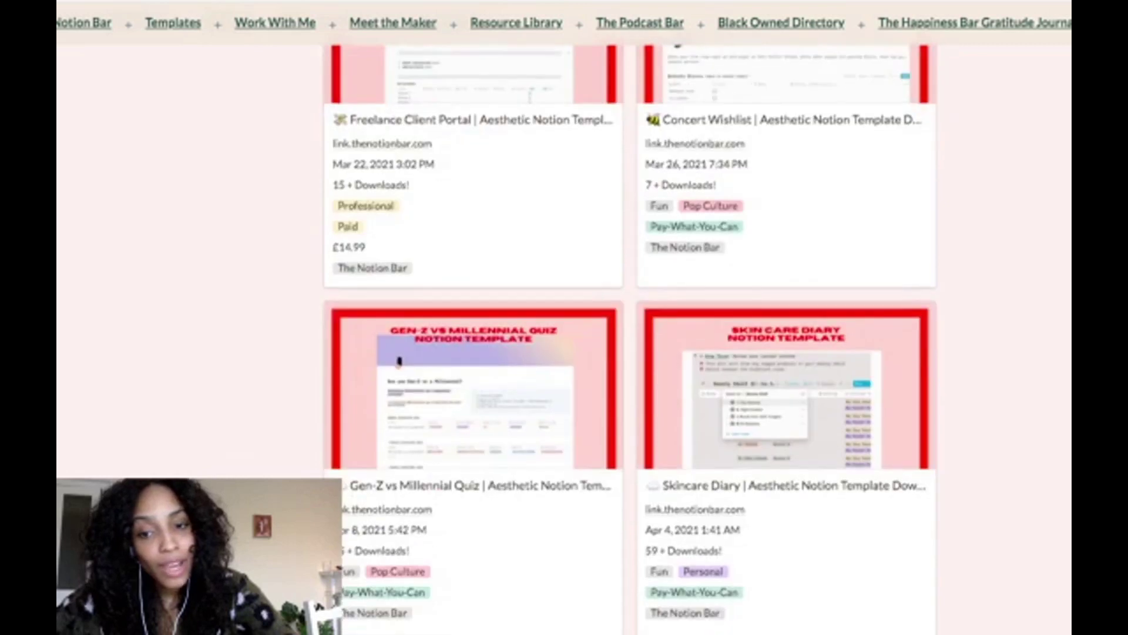
scroll(399, 361, down, 6)
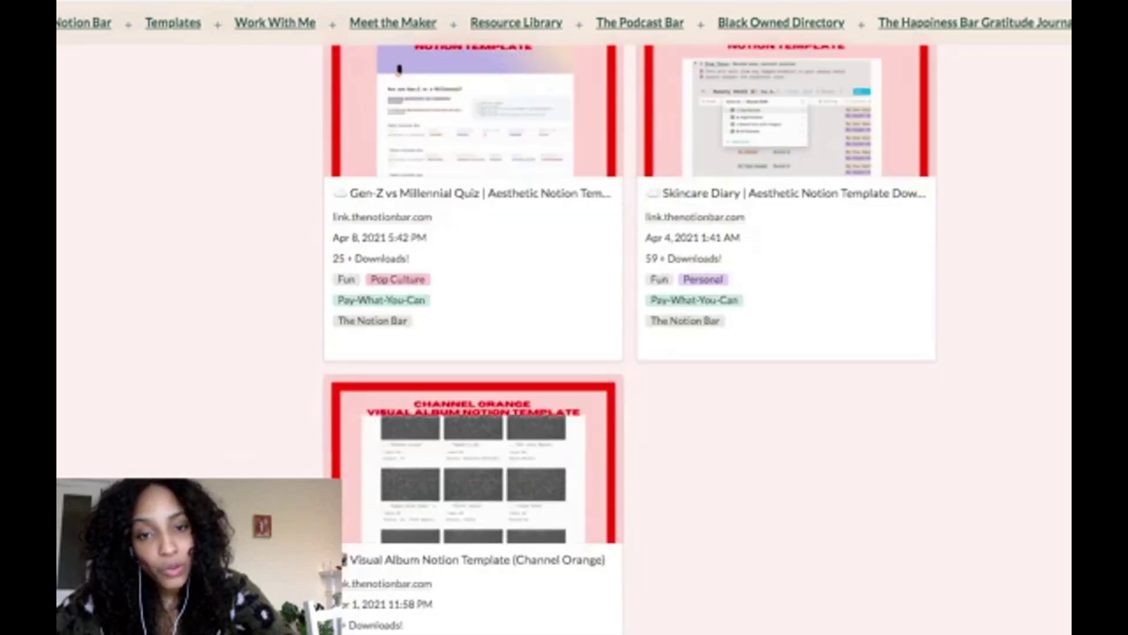
scroll(460, 371, down, 1)
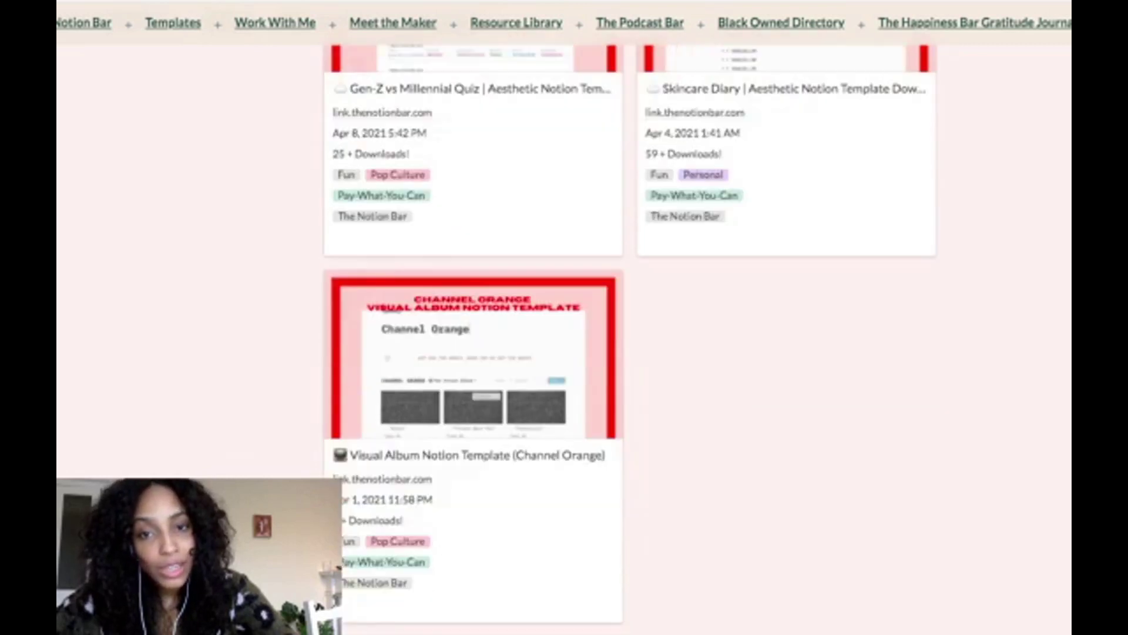
scroll(473, 339, up, 2)
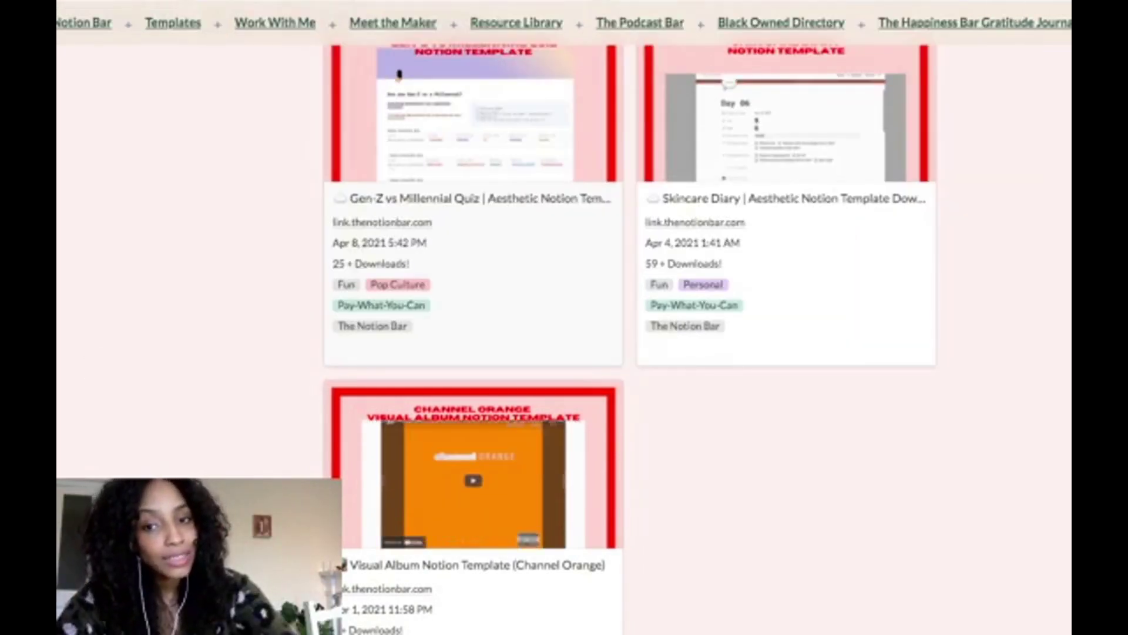
scroll(473, 273, up, 20)
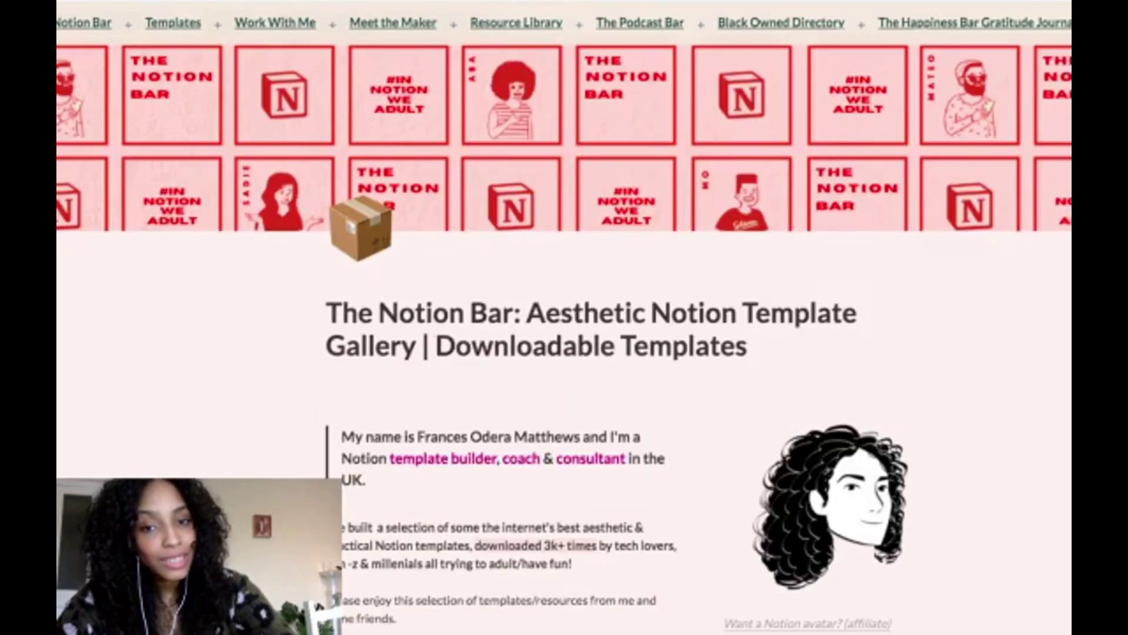
Examine the coaching session options in the section about hiring a Notion consultant, and collapse the booking and hiring toggles.
scroll(564, 328, down, 3)
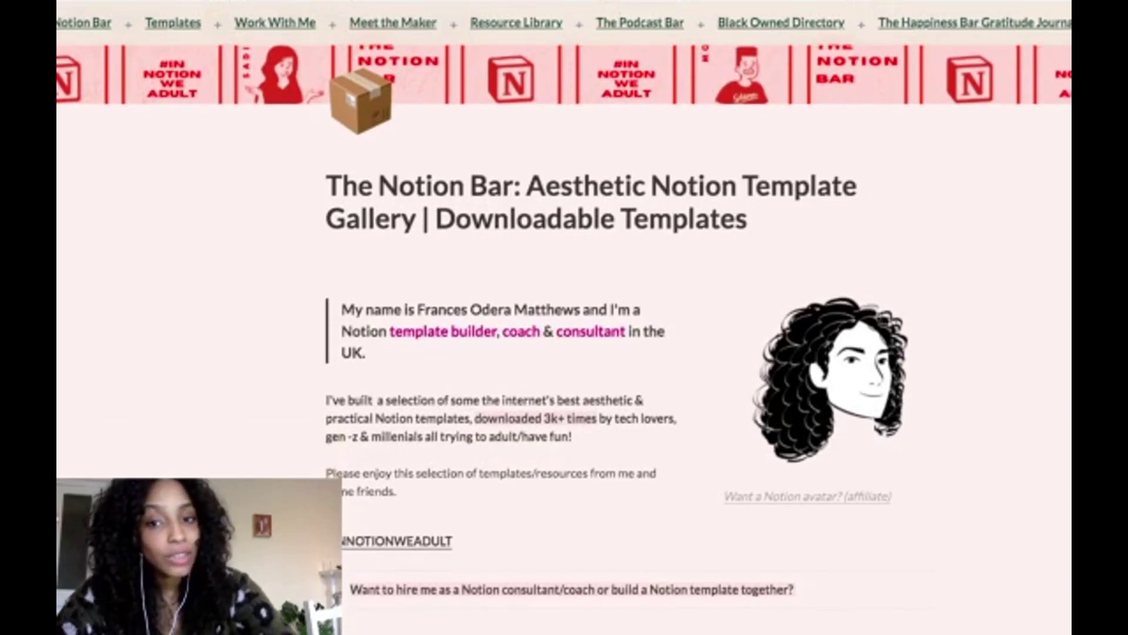
scroll(828, 382, down, 3)
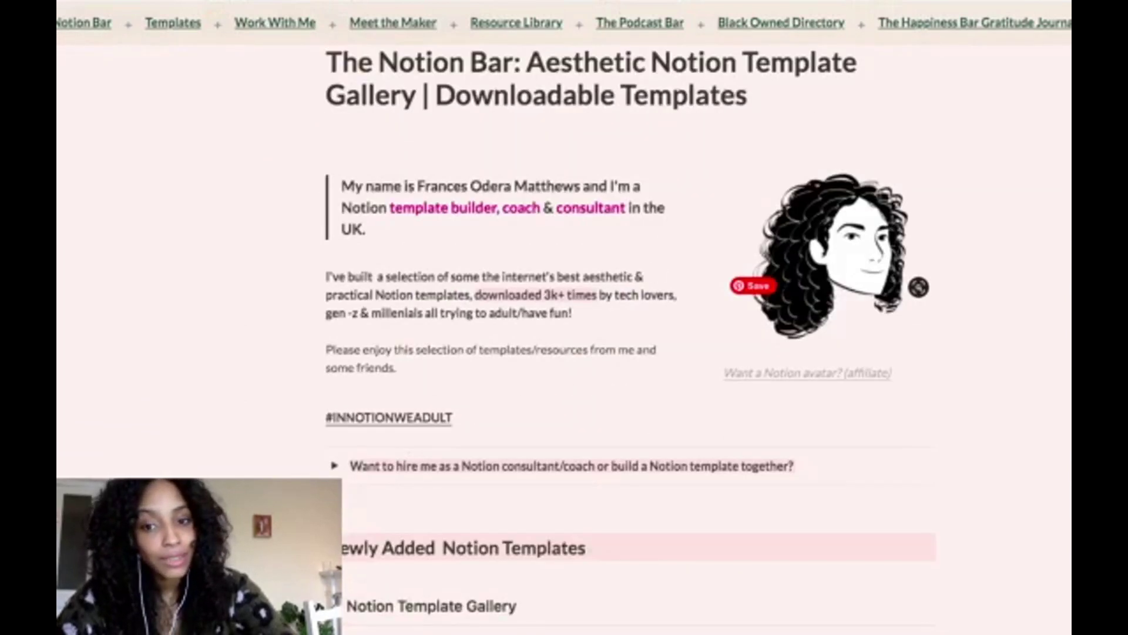
scroll(828, 294, down, 1)
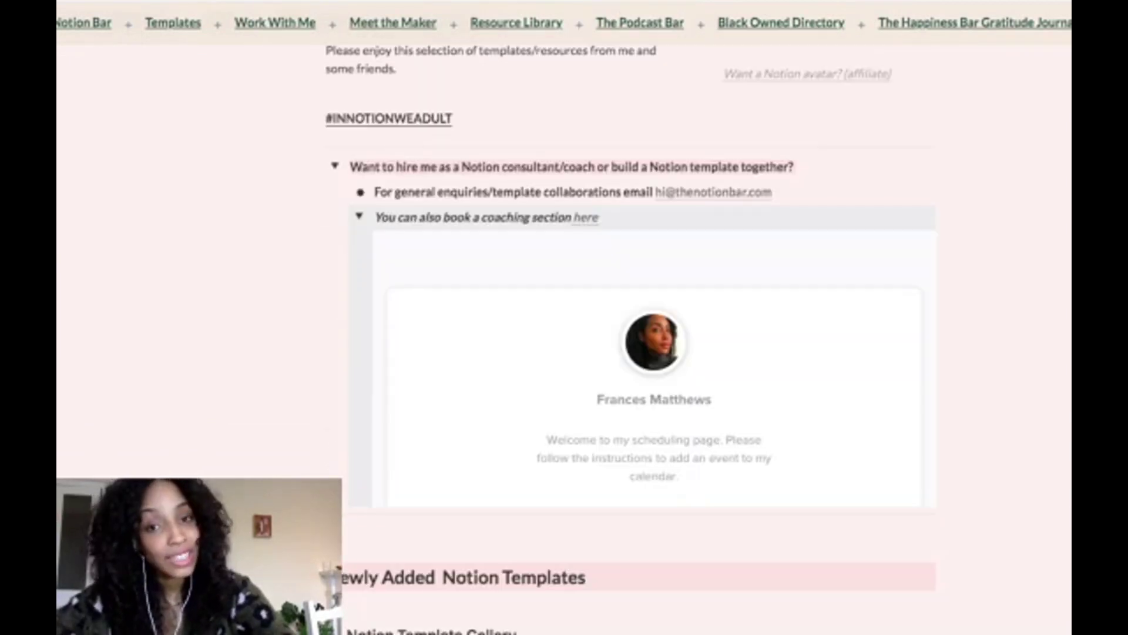
scroll(654, 370, down, 5)
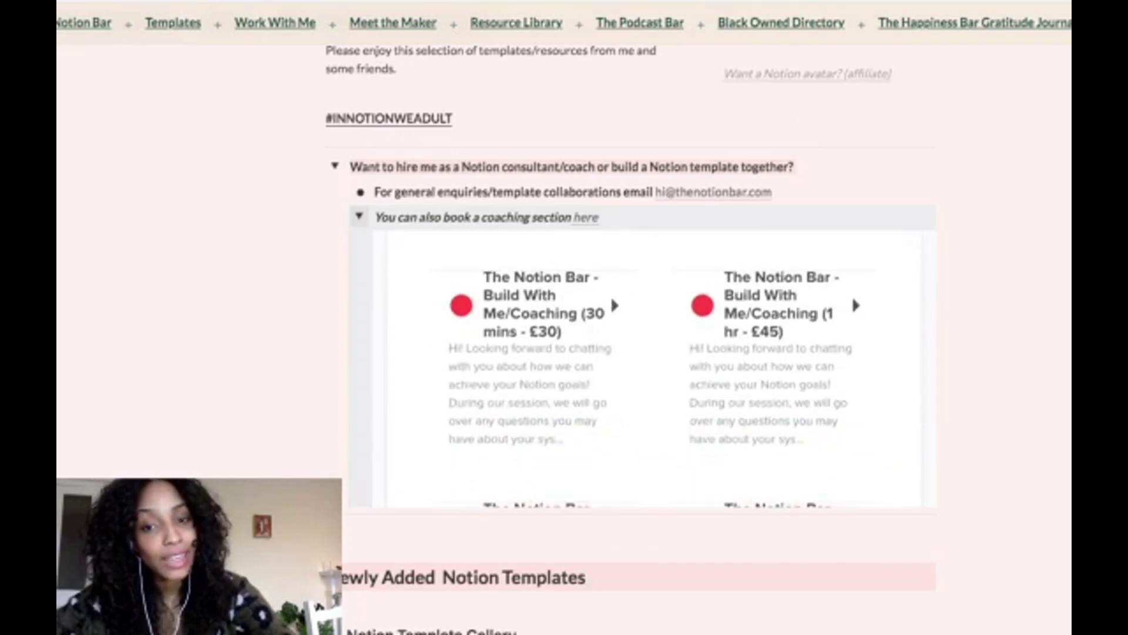
scroll(610, 454, down, 2)
scroll(610, 454, up, 10)
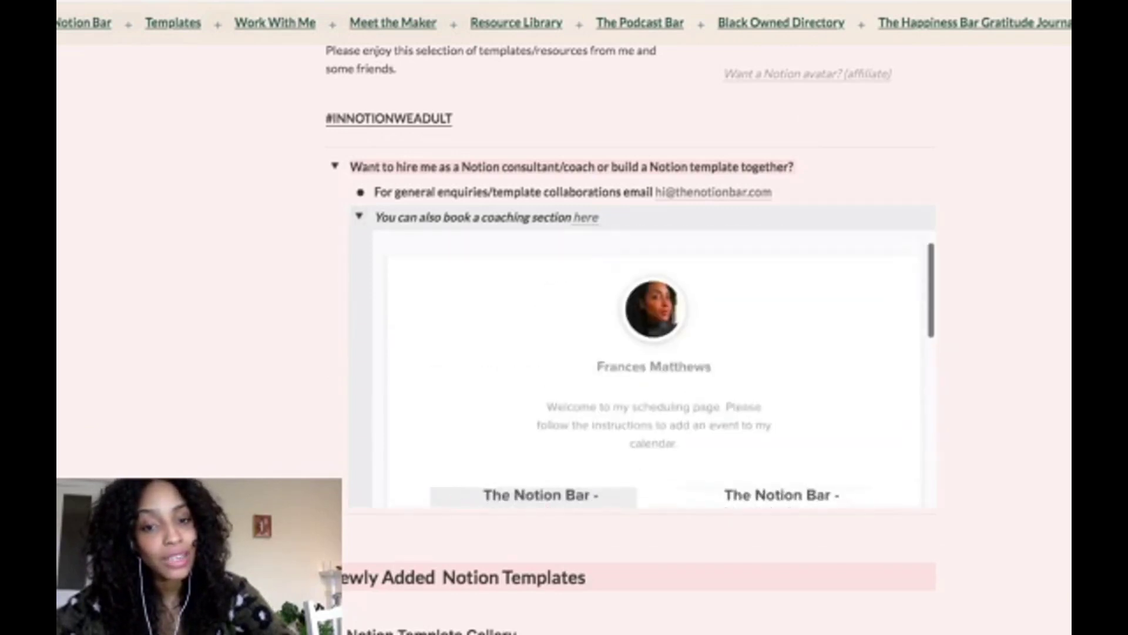
scroll(564, 318, up, 2)
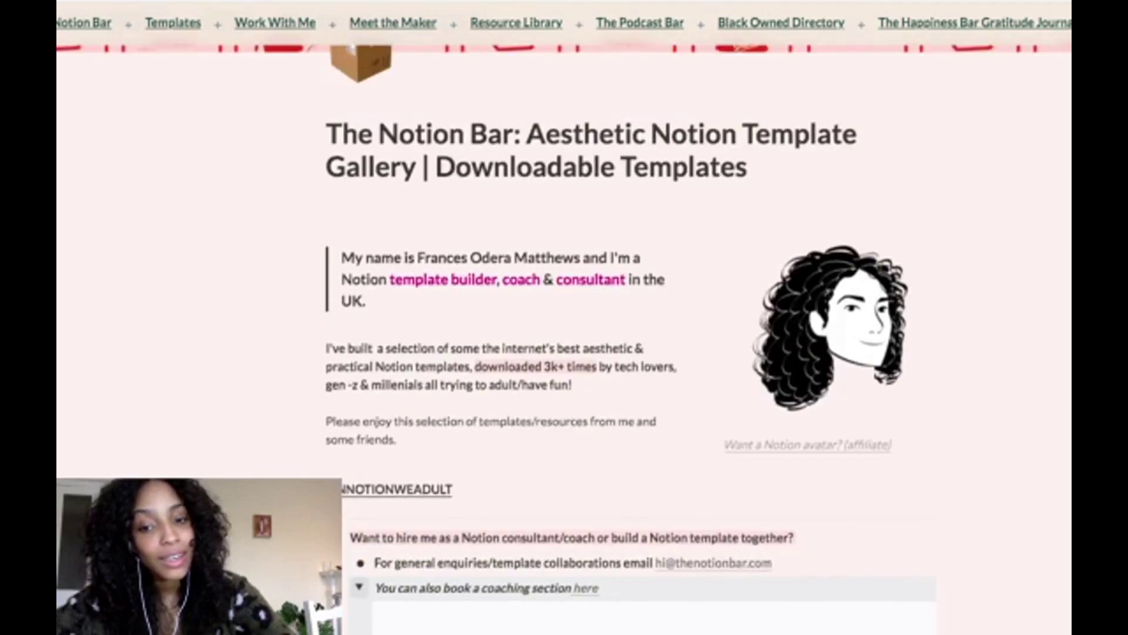
click(359, 587)
click(336, 538)
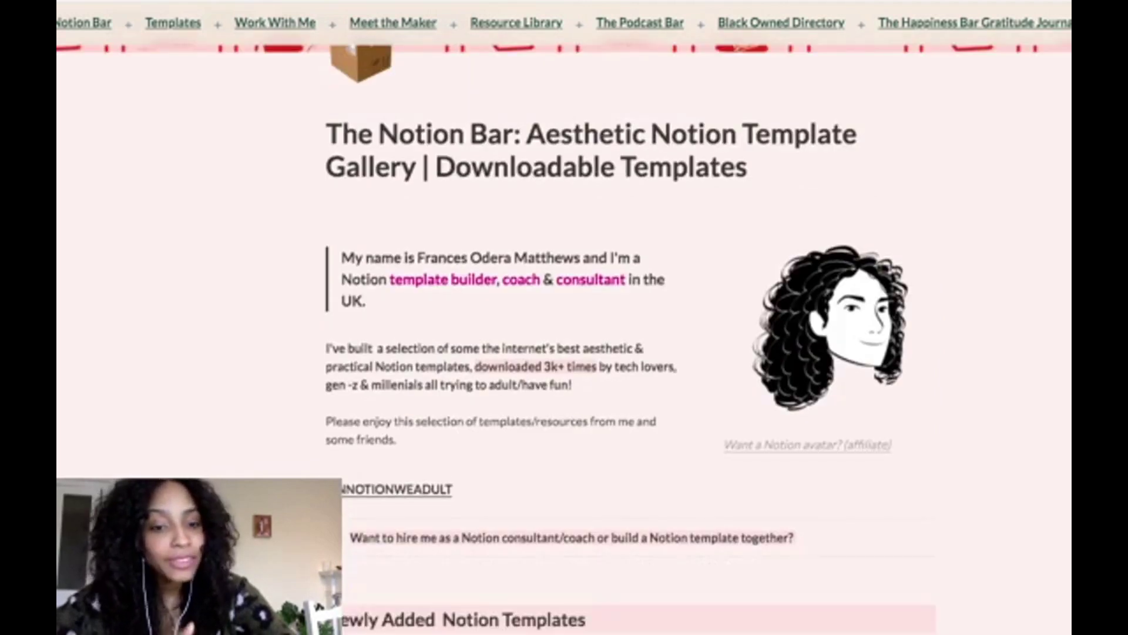